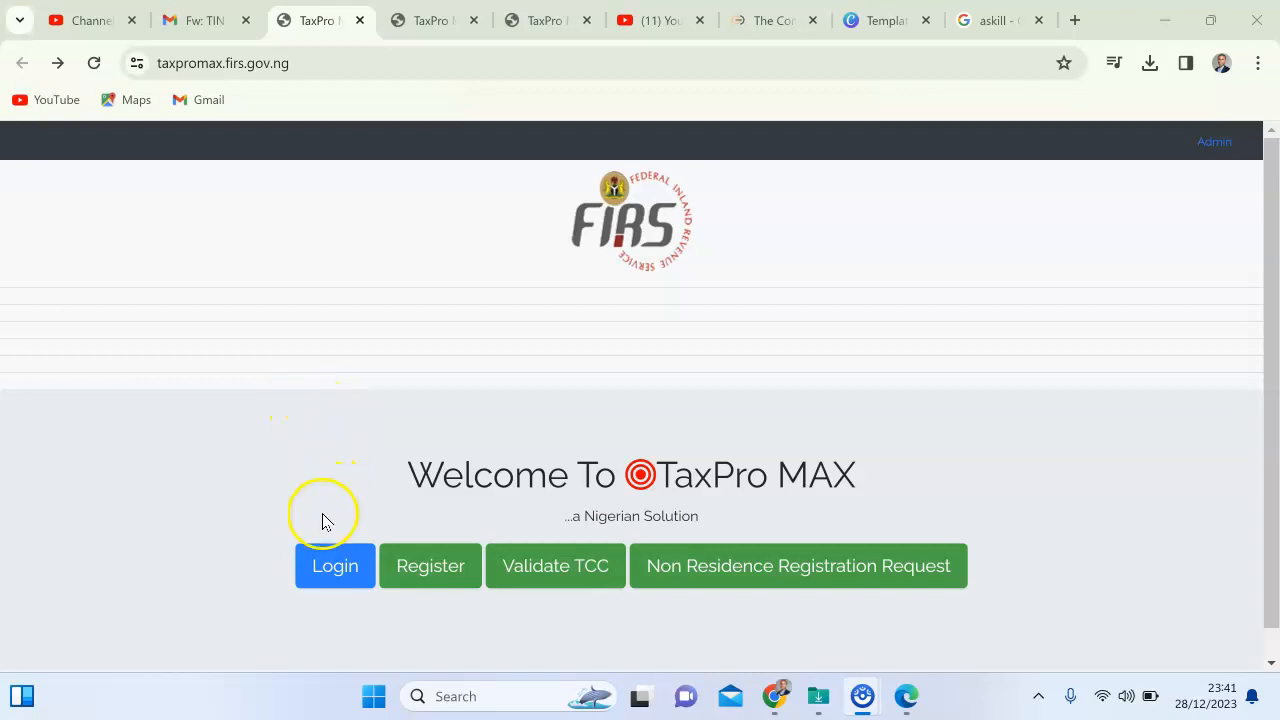
# Open the taxpayer login page from the TaxPro Max welcome screen.
pyautogui.click(320, 566)
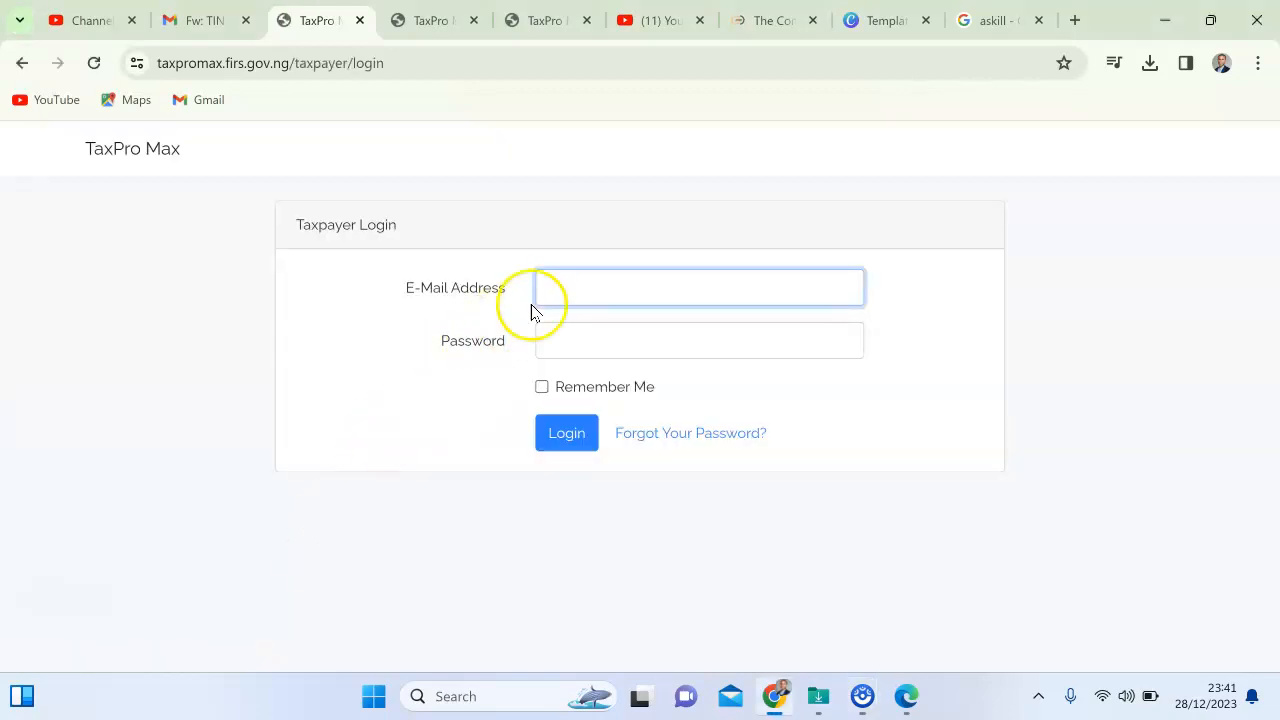
# Log in with the account e-mail and password, pasting over a mistyped password.
pyautogui.click(570, 290)
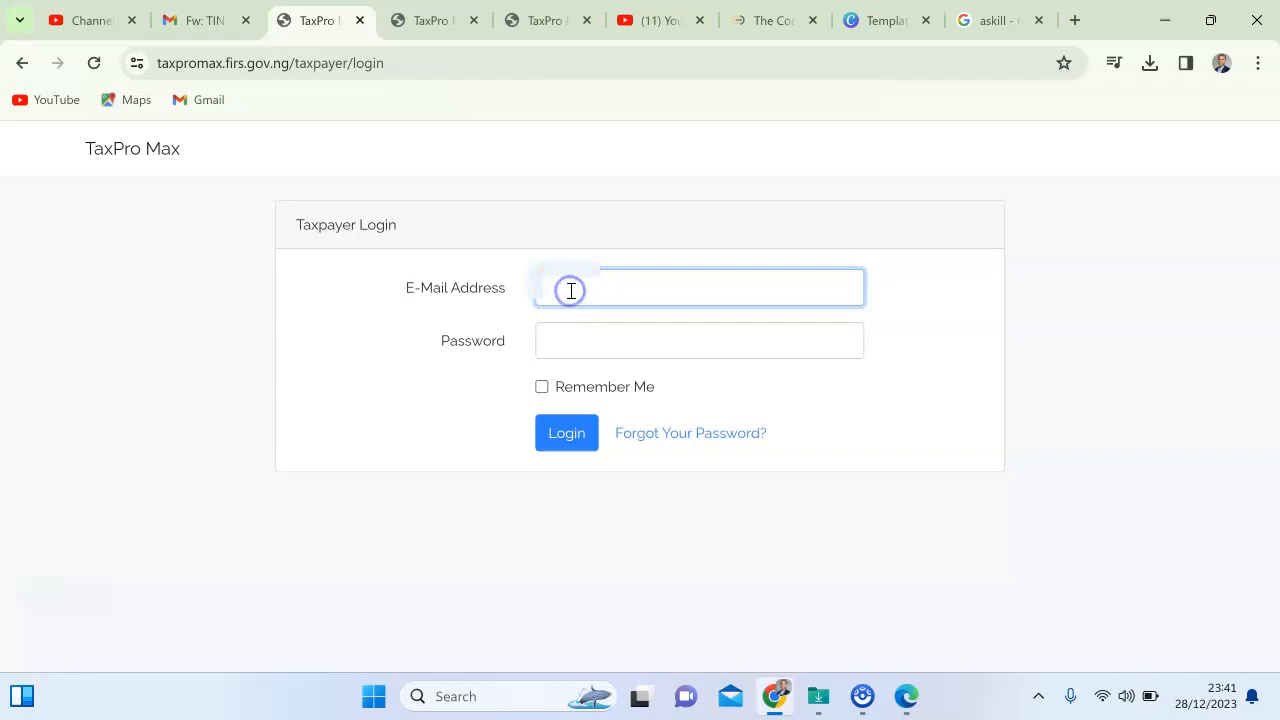
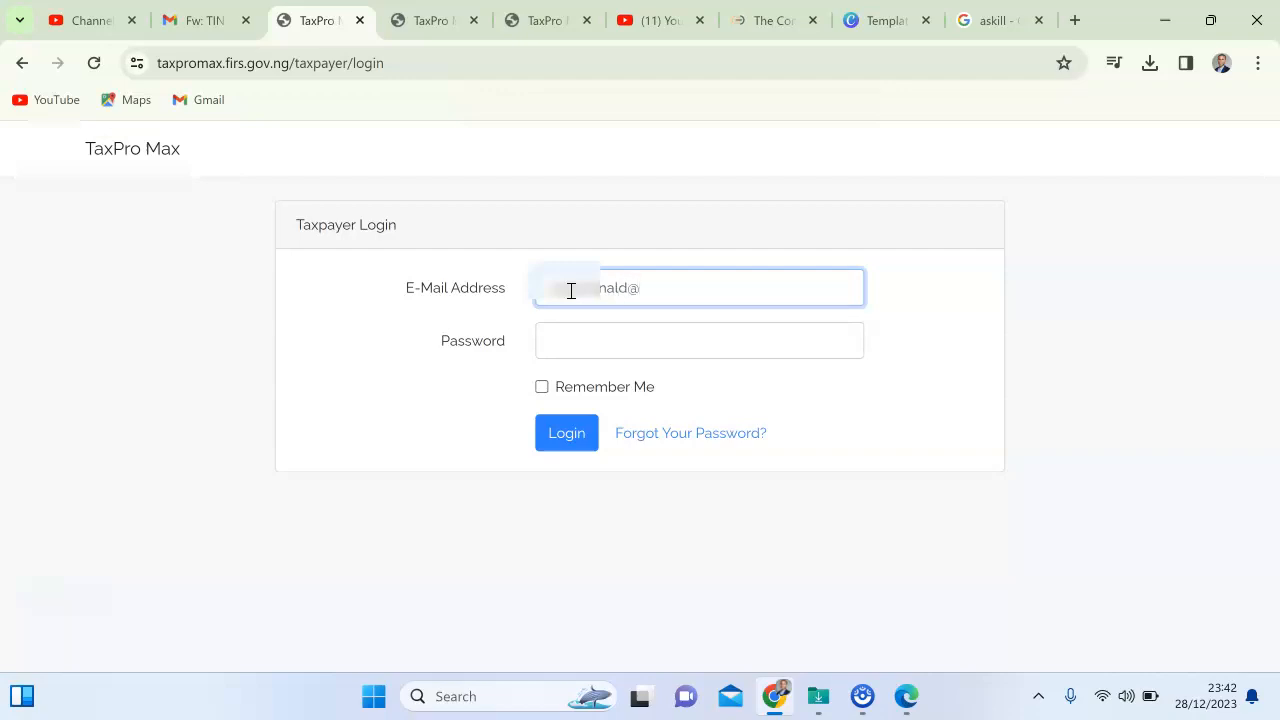
pyautogui.click(613, 337)
pyautogui.write('•')
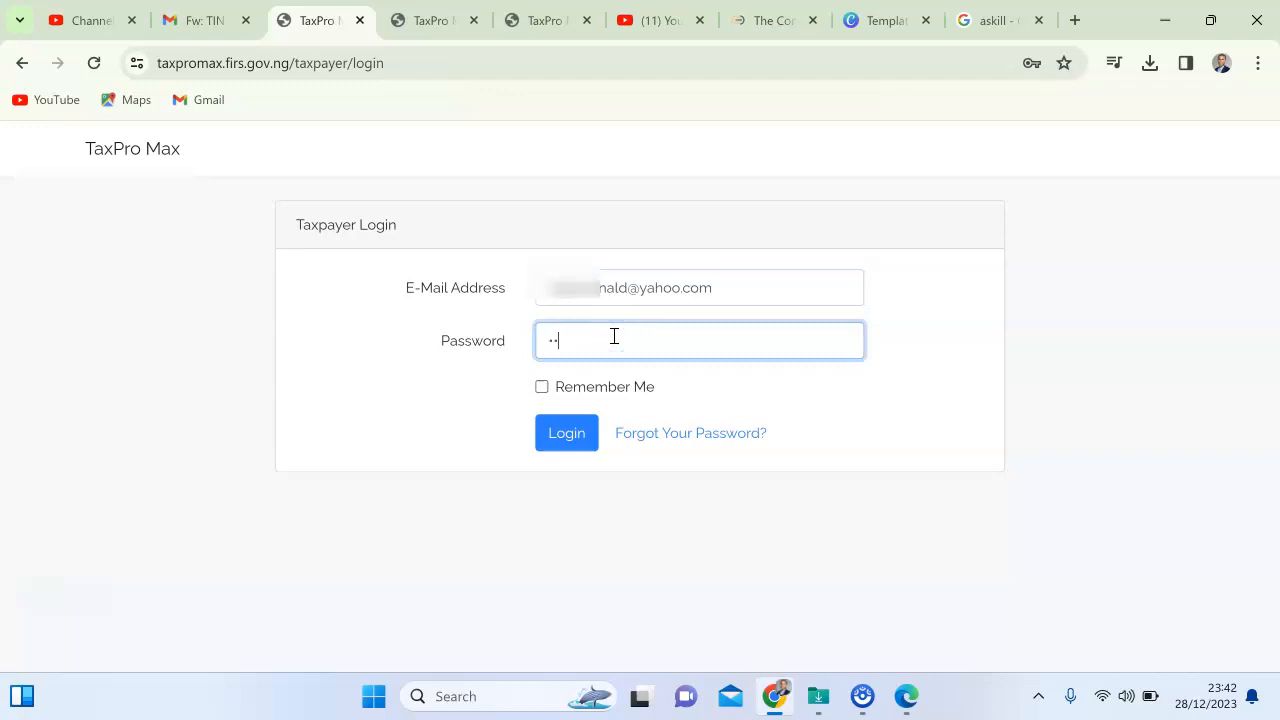
pyautogui.write('••••••••')
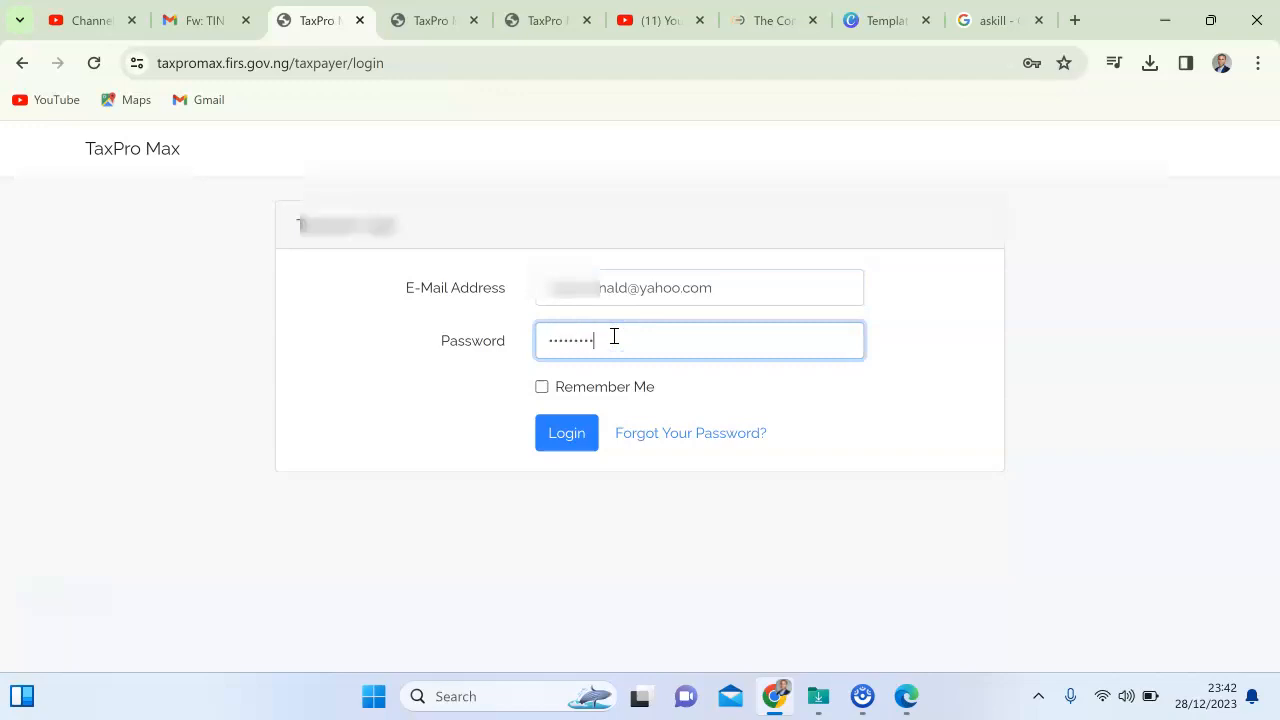
pyautogui.hotkey('ctrl', 'a')
pyautogui.press('BackSpace')
pyautogui.hotkey('ctrl', 'v')
pyautogui.click(567, 435)
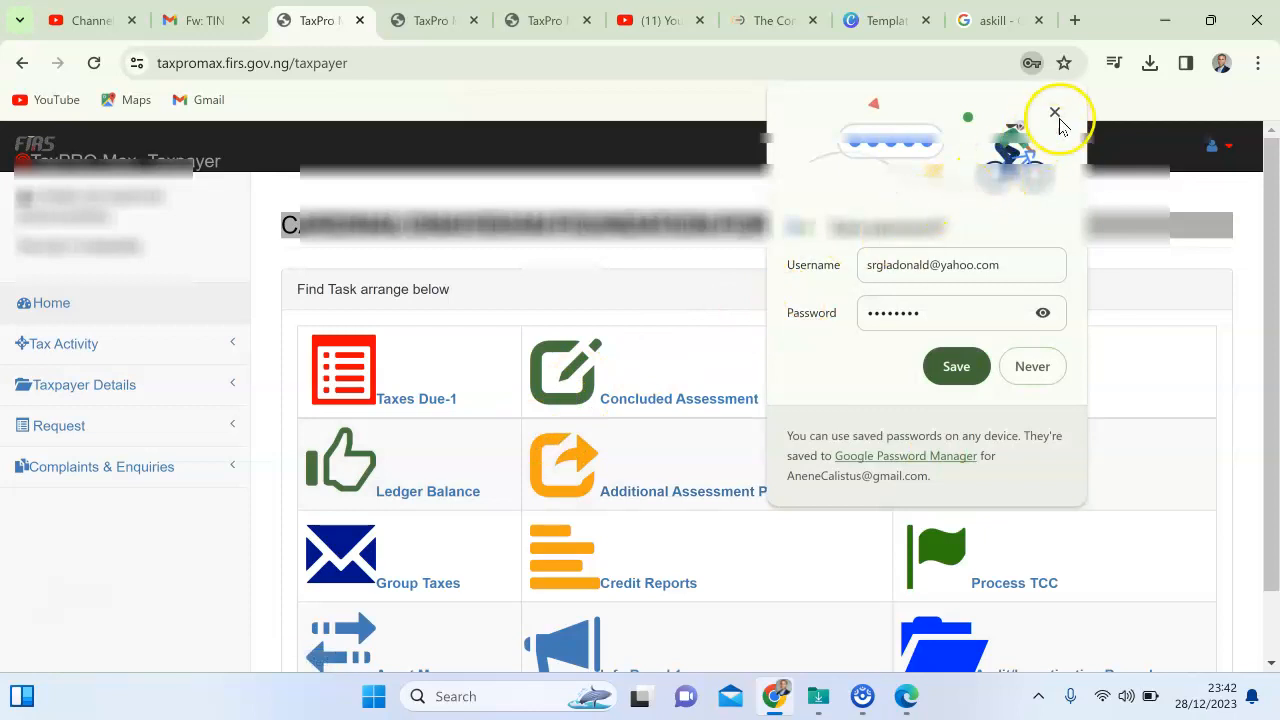
# Decline Chrome's save-password offer and scroll the dashboard to reveal all task tiles.
pyautogui.click(1055, 113)
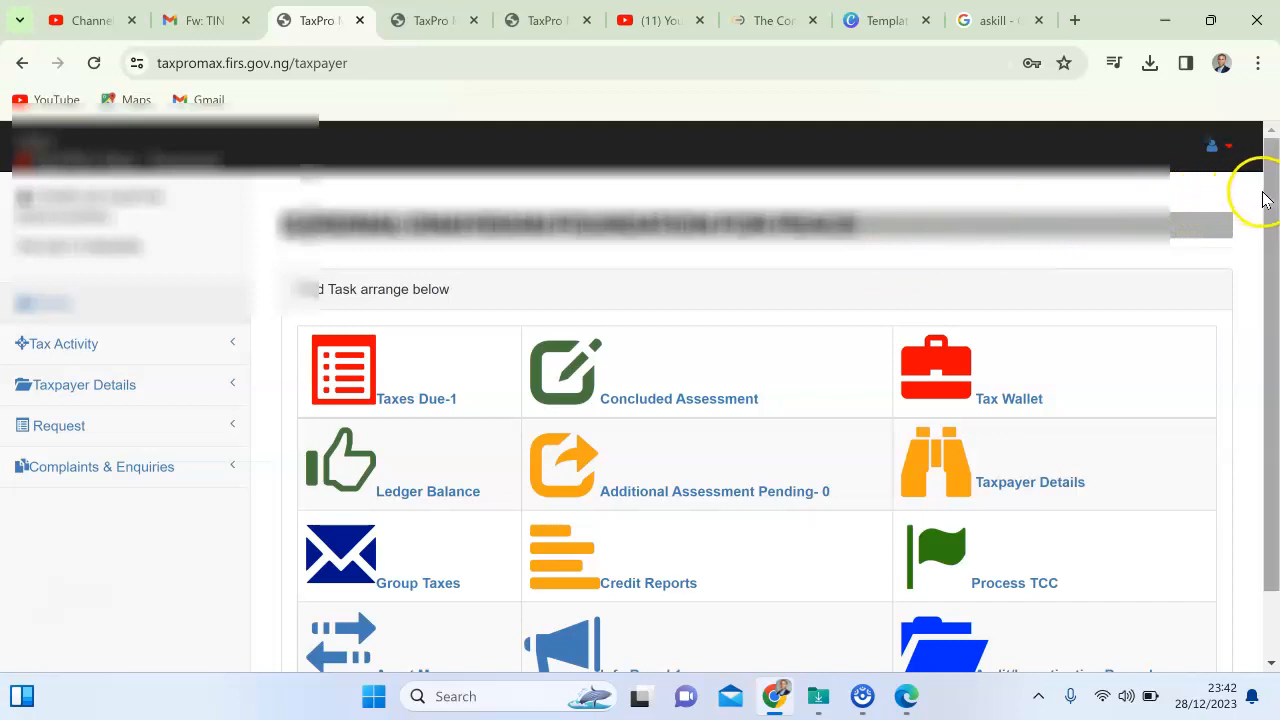
pyautogui.moveTo(1266, 195); pyautogui.dragTo(1268, 222)
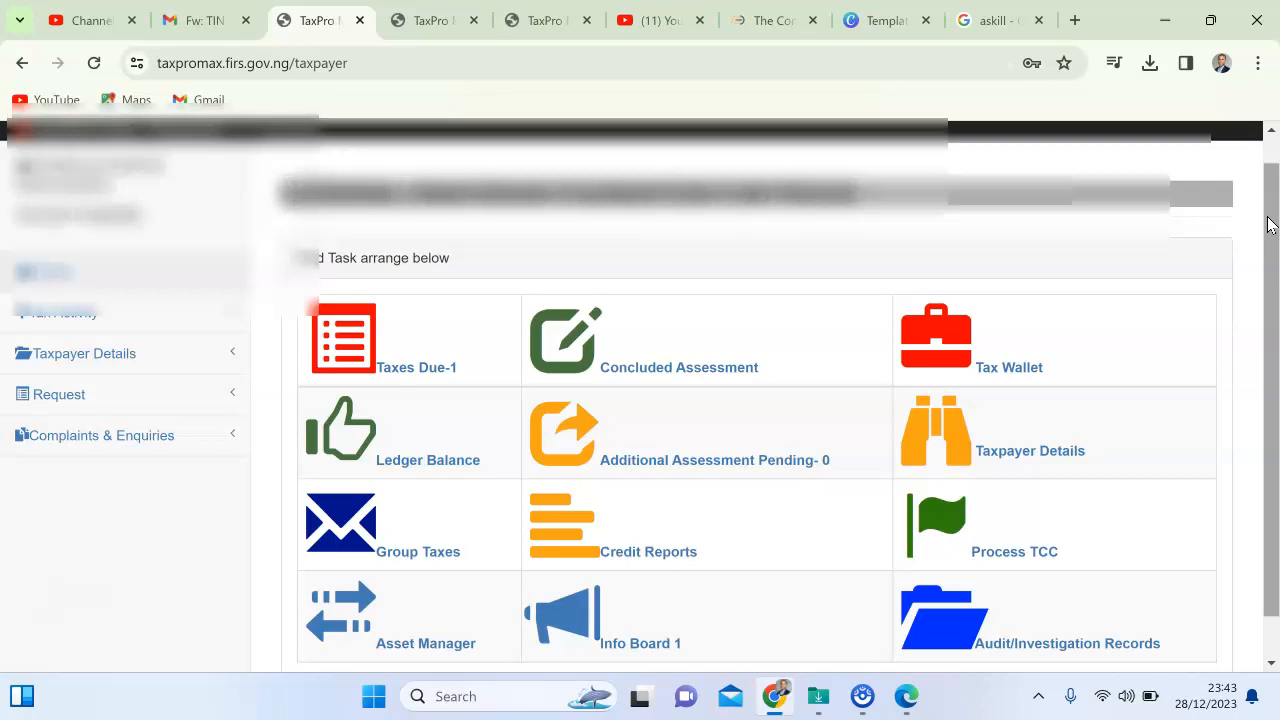
pyautogui.moveTo(1266, 211); pyautogui.dragTo(1266, 251)
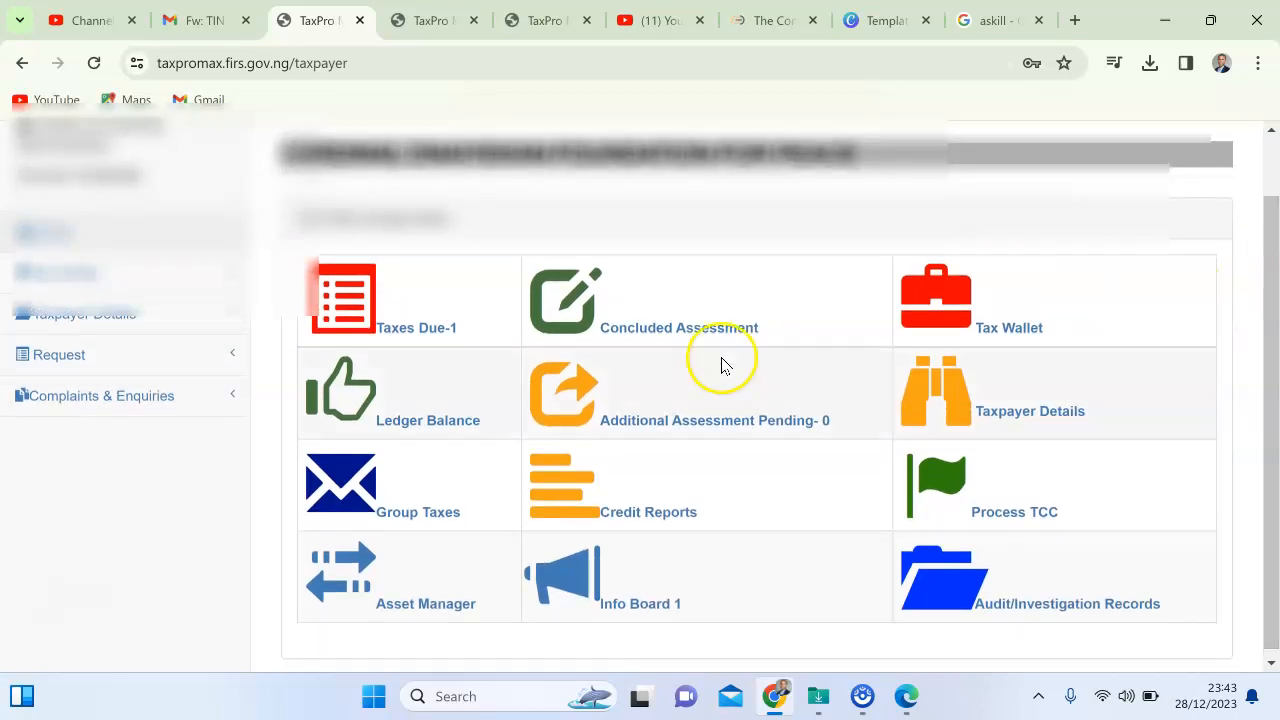
# Start an NGN WithHolding Tax return of type Others and open its downloaded sample template.
pyautogui.click(427, 518)
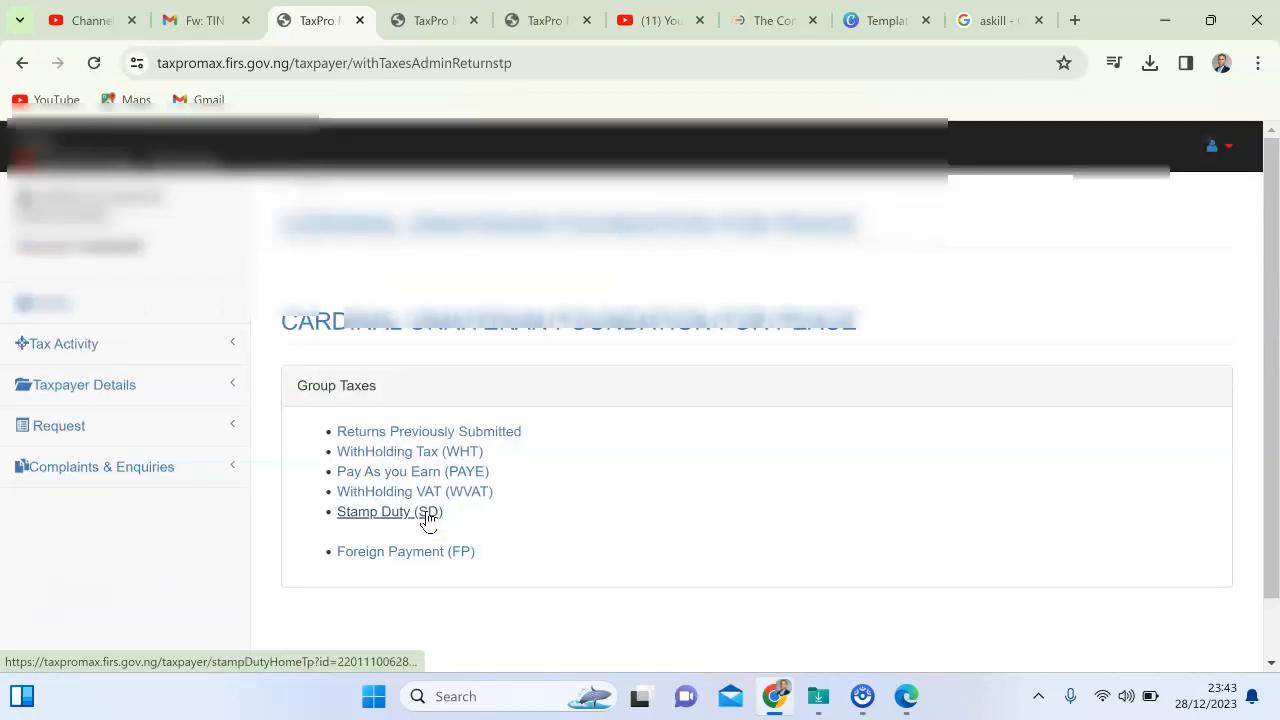
pyautogui.click(368, 452)
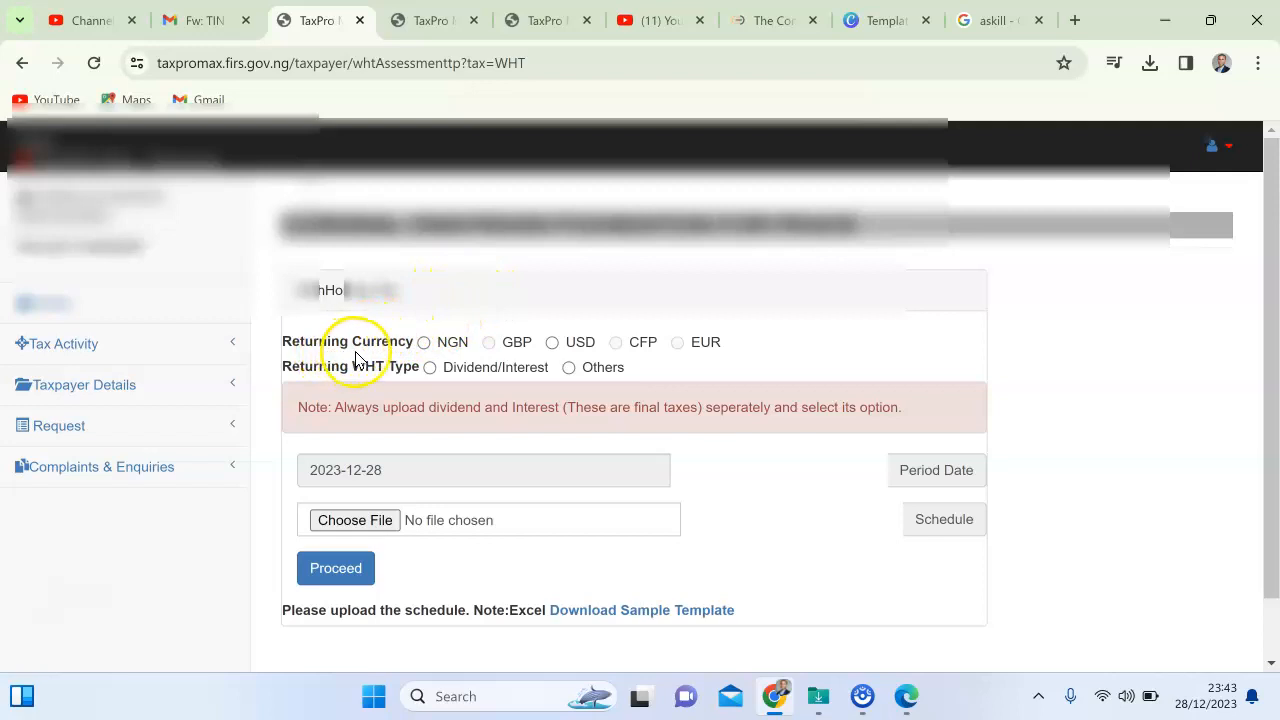
pyautogui.click(425, 343)
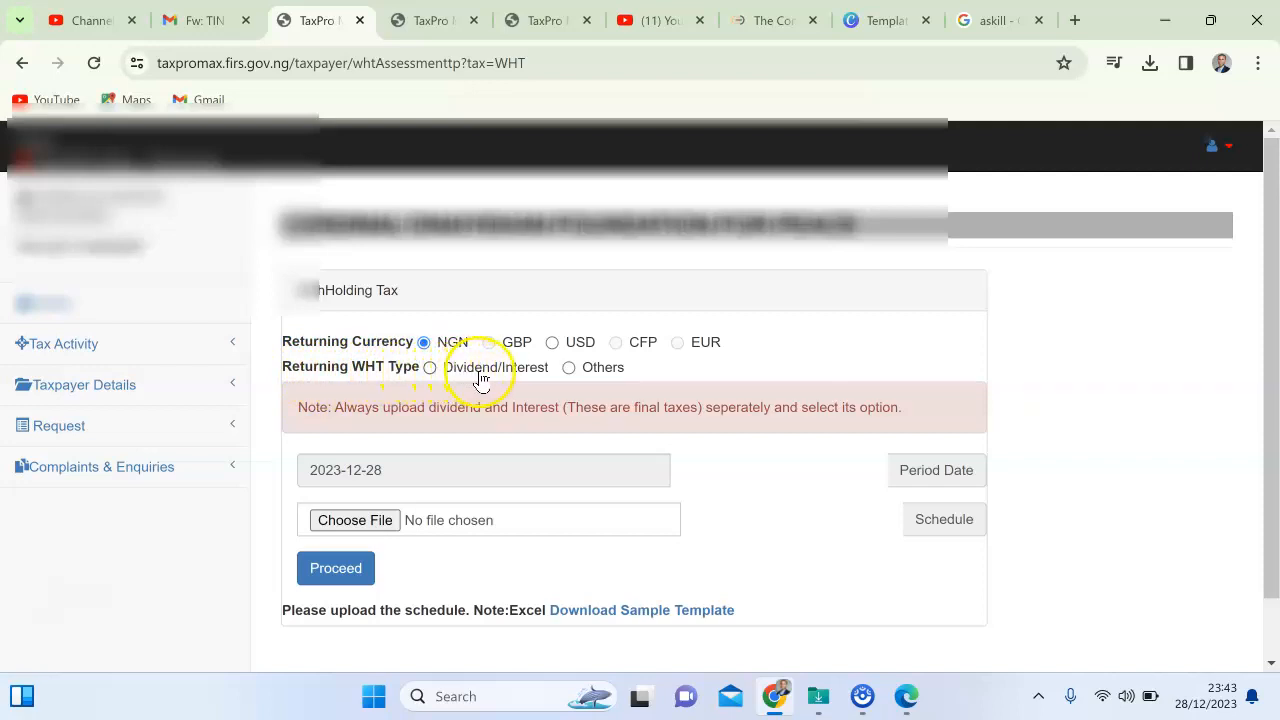
pyautogui.click(569, 368)
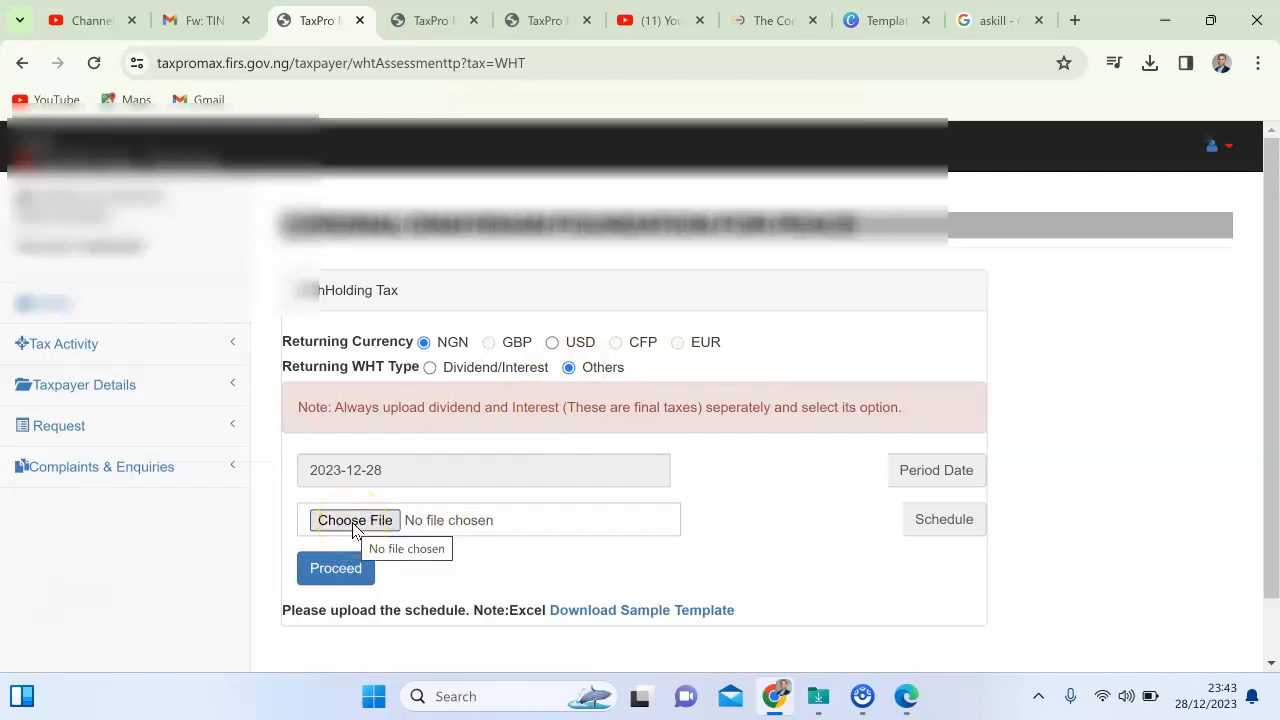
pyautogui.click(598, 620)
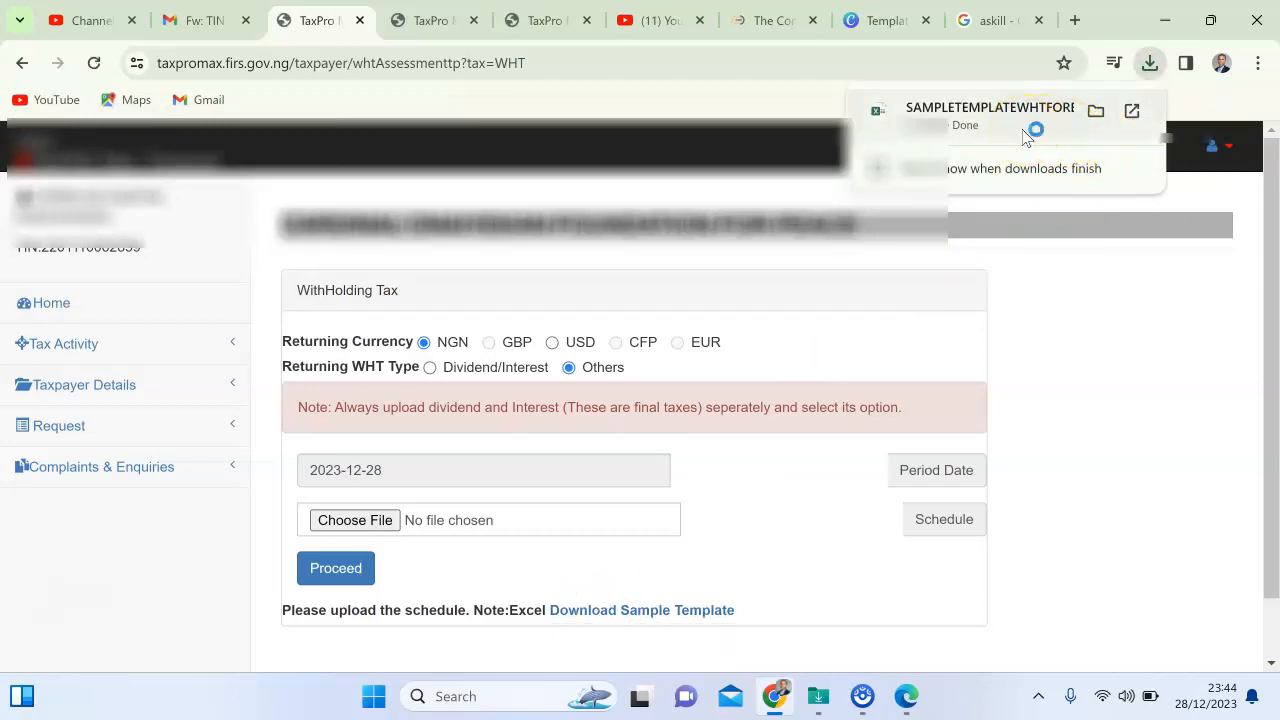
pyautogui.click(1022, 132)
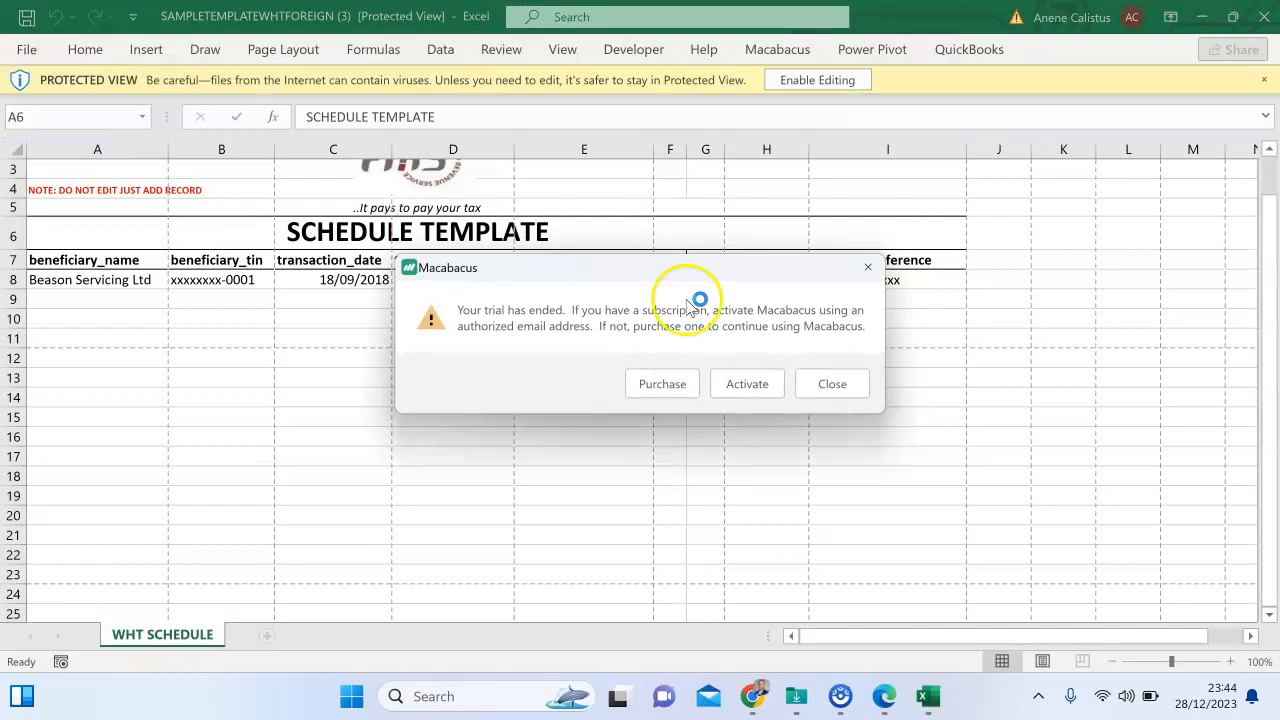
# Dismiss the Macabacus trial notice and enable editing of the downloaded template.
pyautogui.click(829, 384)
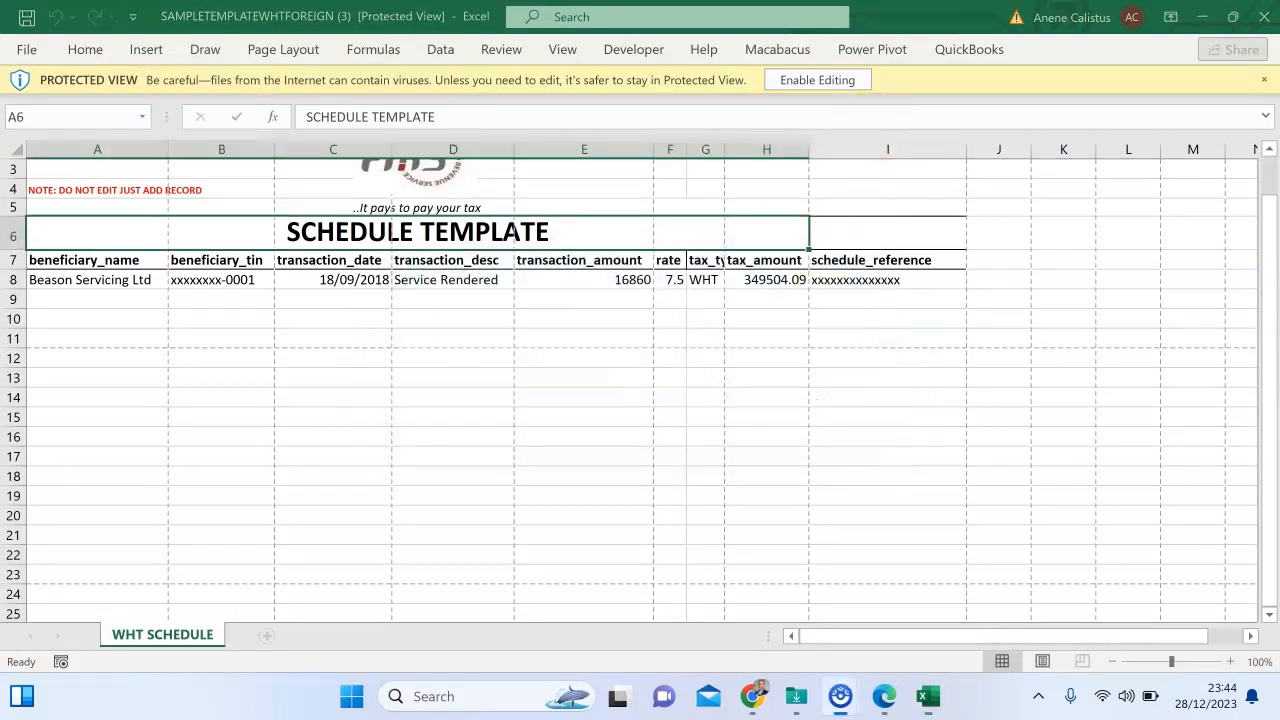
pyautogui.click(831, 78)
pyautogui.click(831, 80)
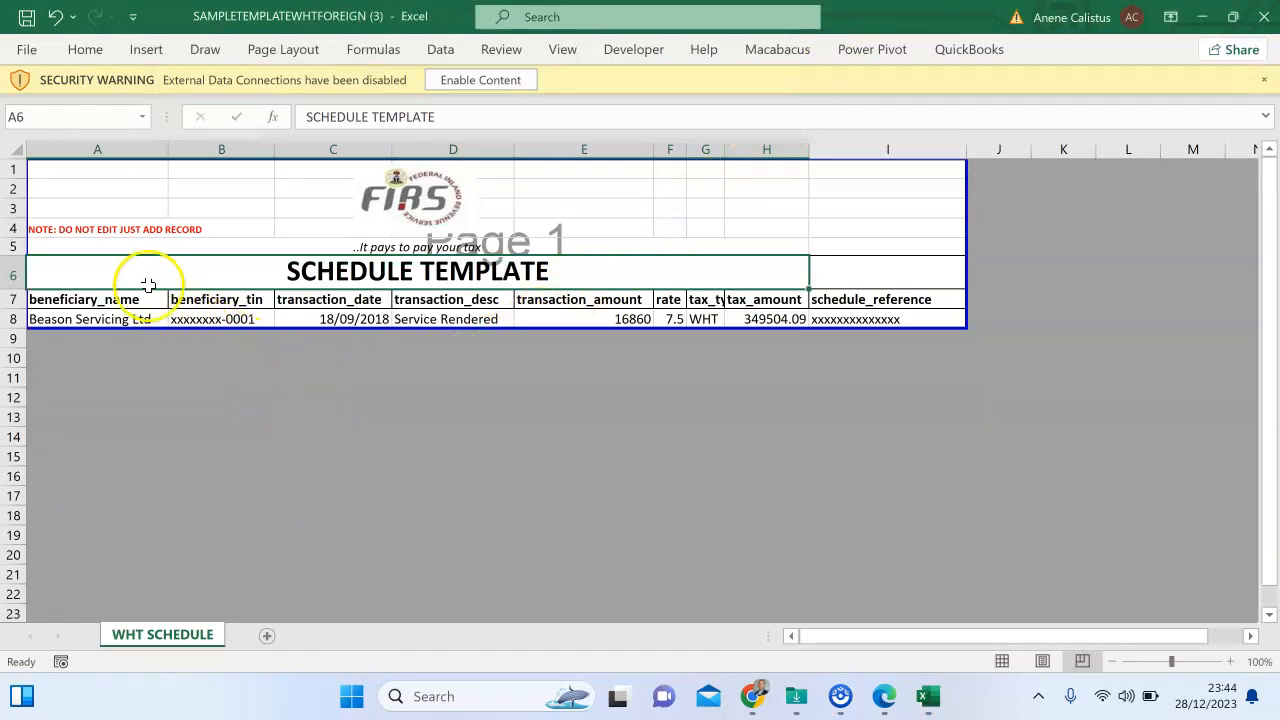
# Copy the template range A1:I8 and create a new blank workbook.
pyautogui.moveTo(61, 173); pyautogui.dragTo(863, 309)
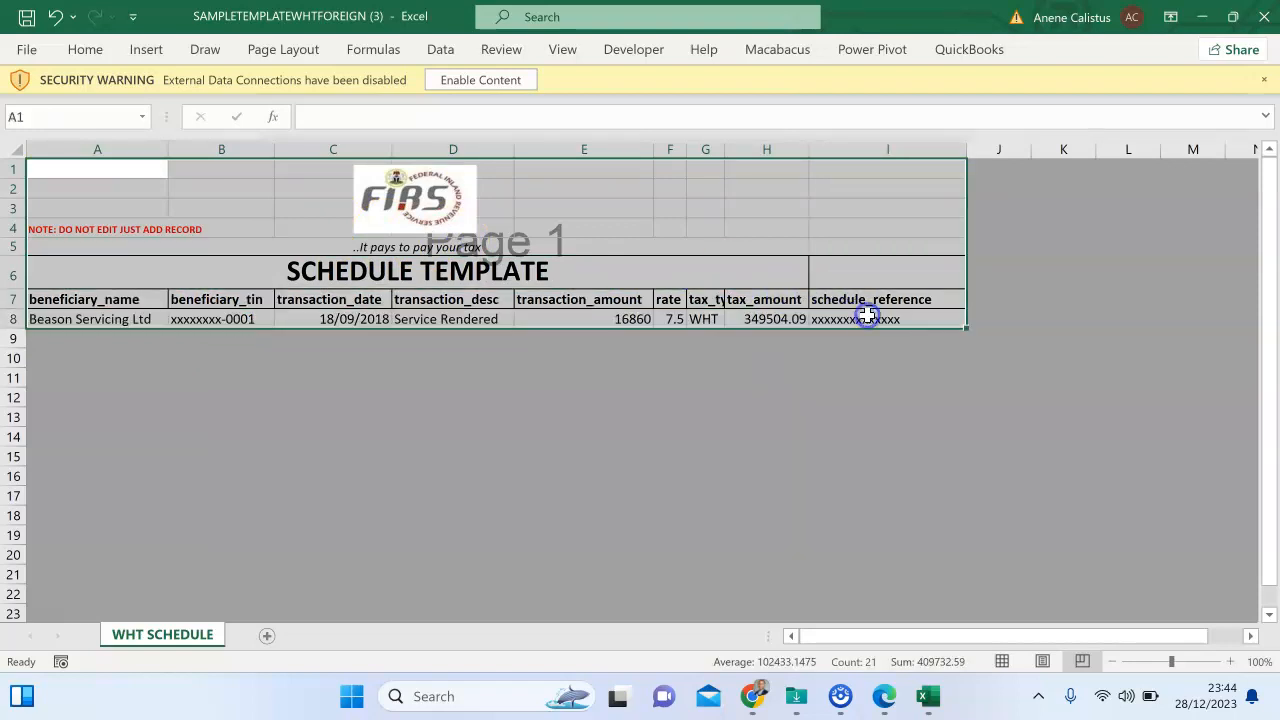
pyautogui.rightClick(638, 203)
pyautogui.click(683, 192)
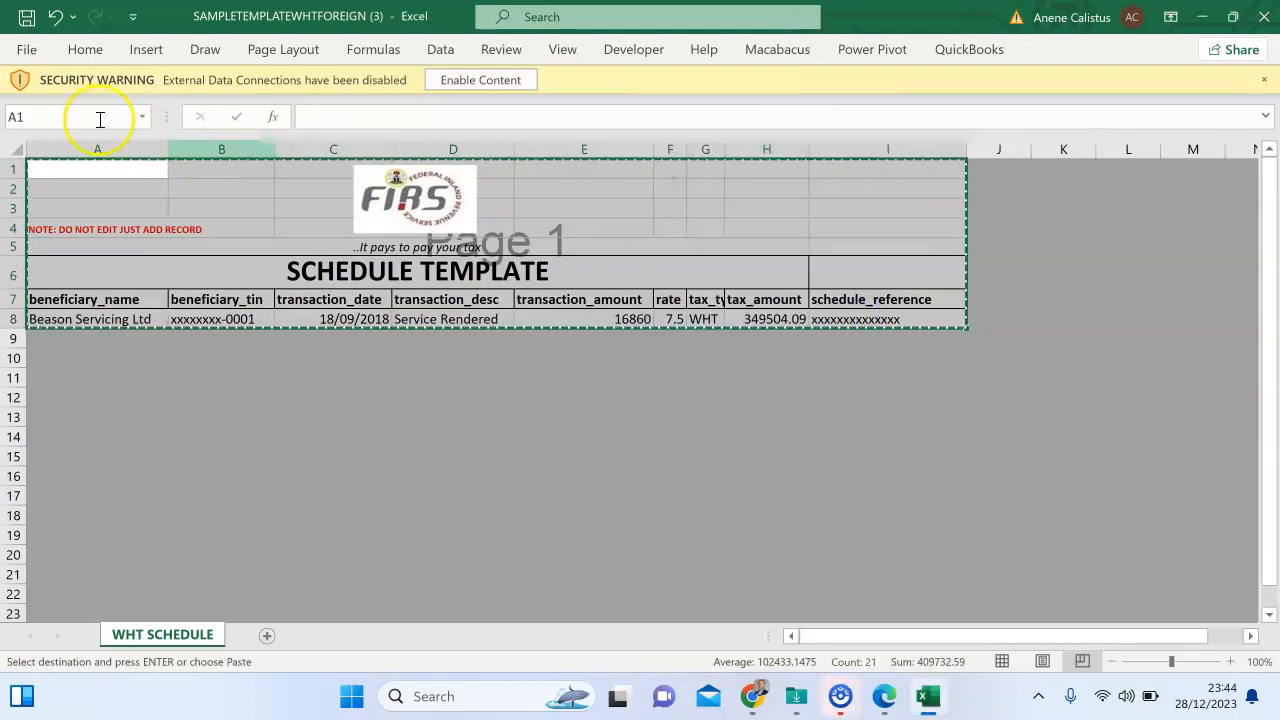
pyautogui.click(25, 50)
pyautogui.click(252, 194)
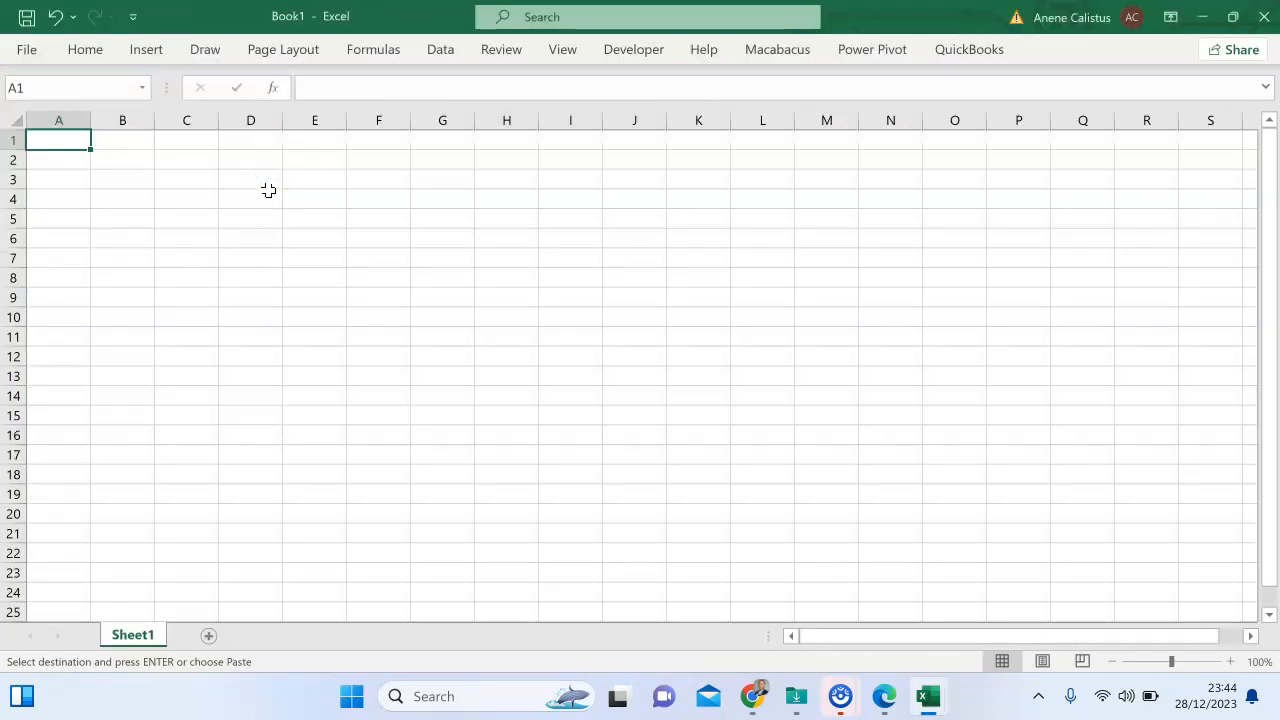
# Select all cells in Book1 and paste the copied WHT schedule template.
pyautogui.click(14, 120)
pyautogui.hotkey('ctrl', 'v')
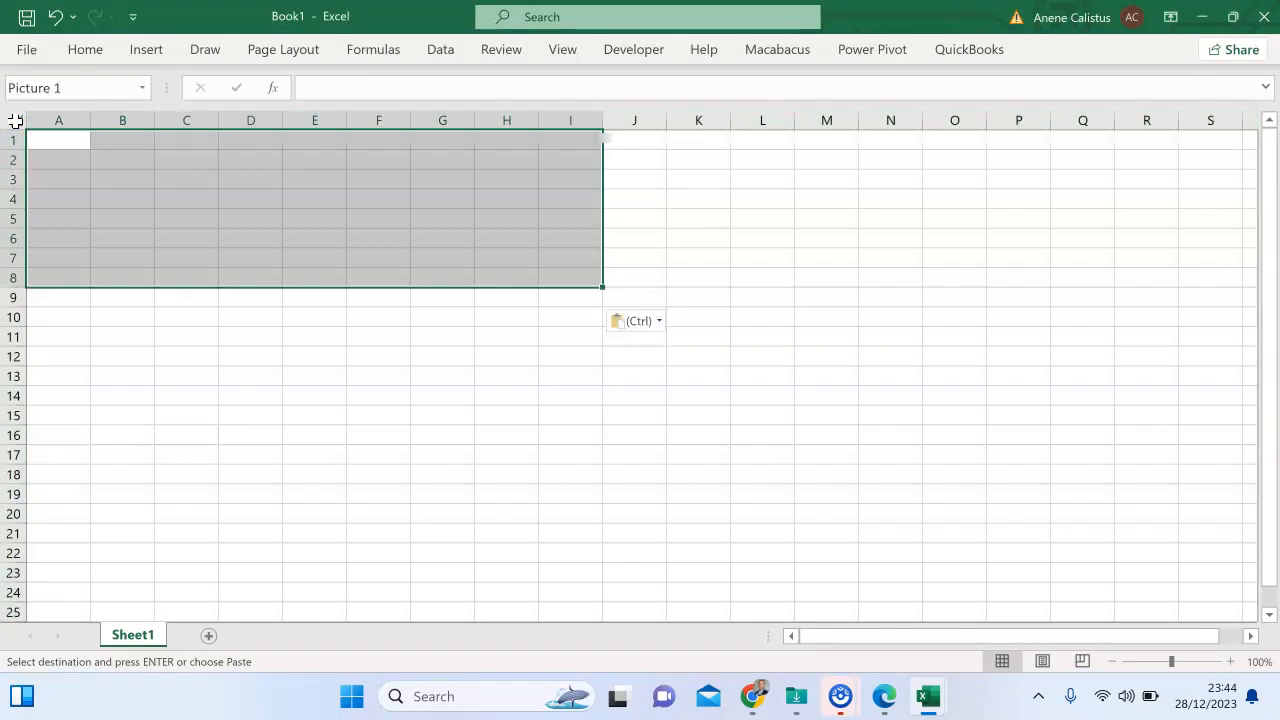
pyautogui.click(194, 360)
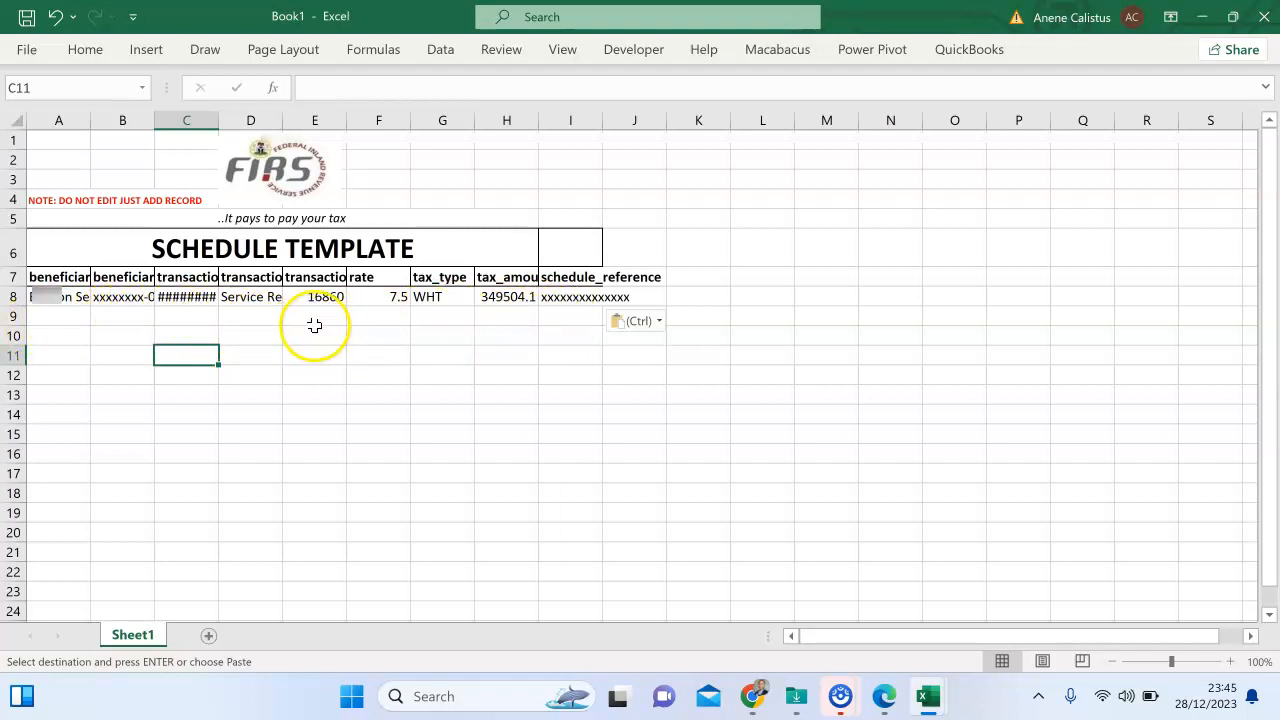
# Enter the beneficiary's name in A8 and their TIN in B8.
pyautogui.click(42, 298)
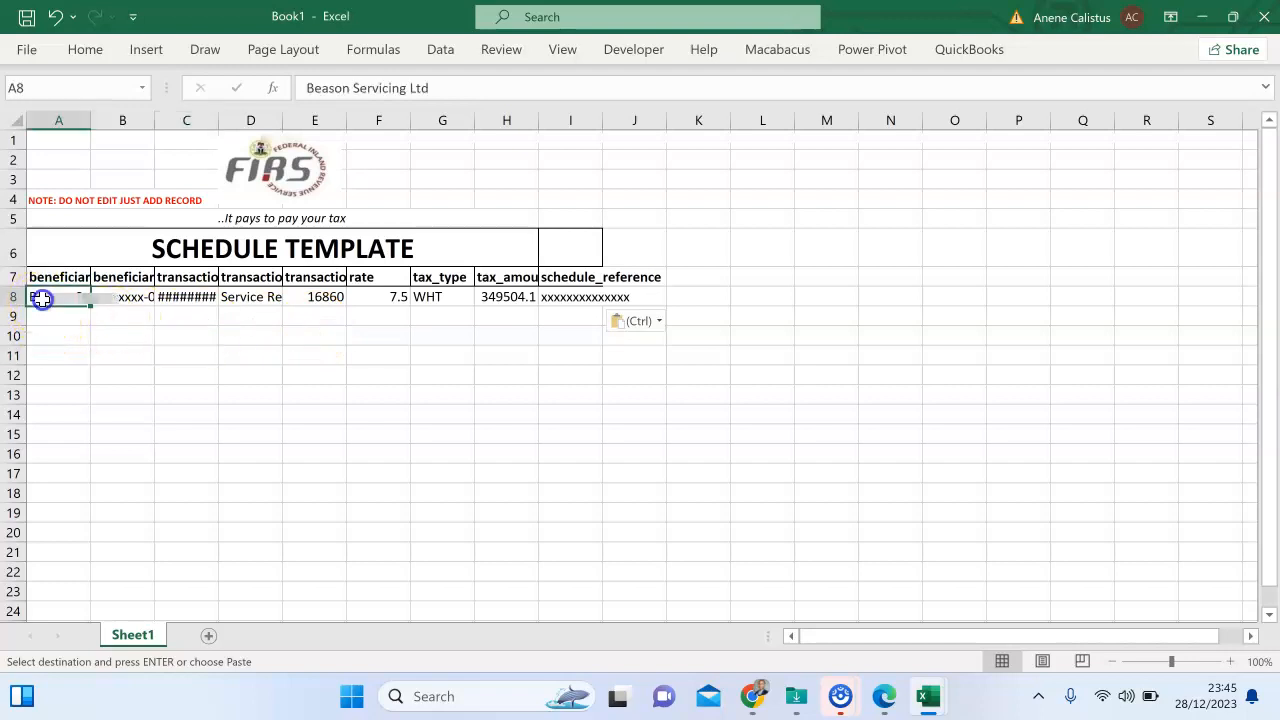
pyautogui.press('Escape')
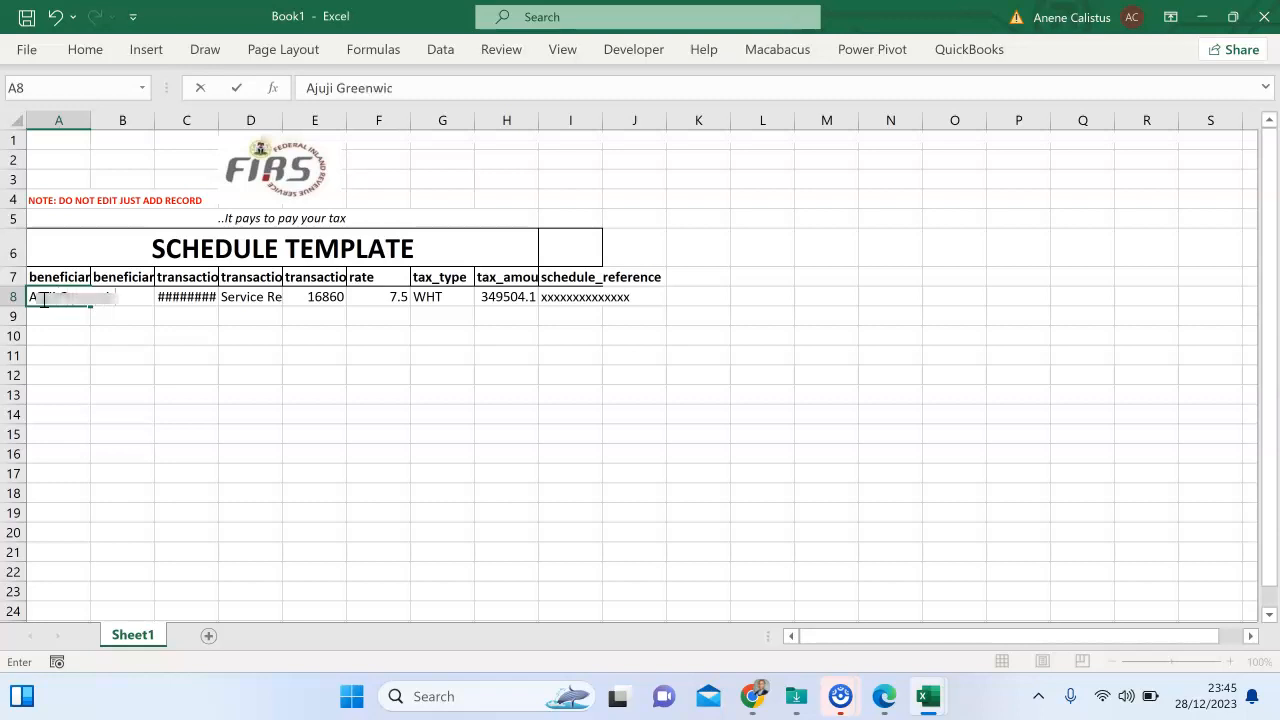
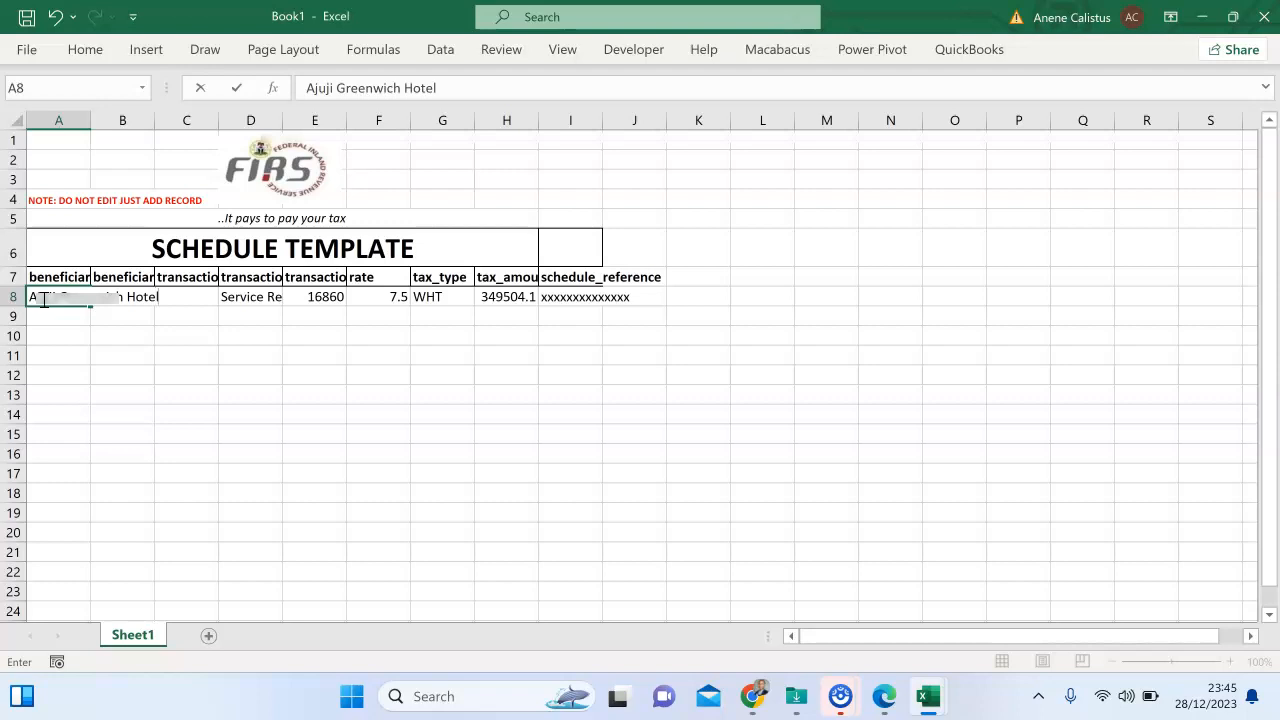
pyautogui.click(182, 352)
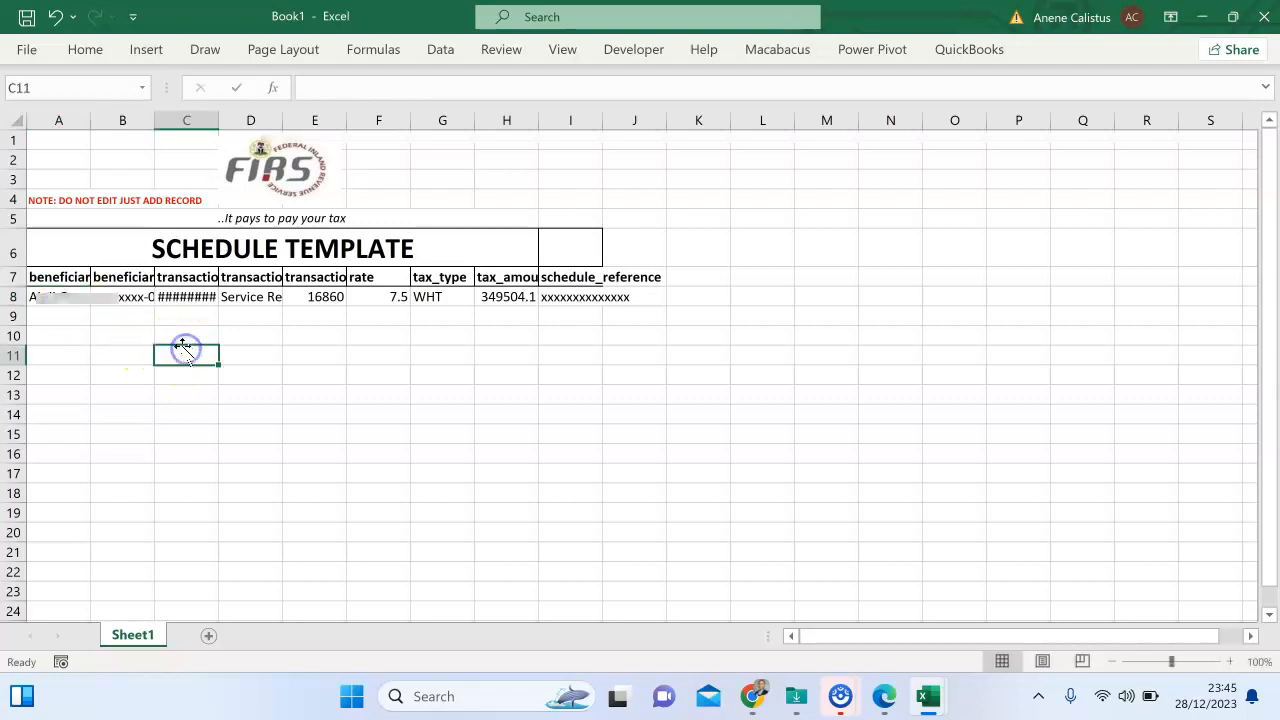
pyautogui.click(123, 297)
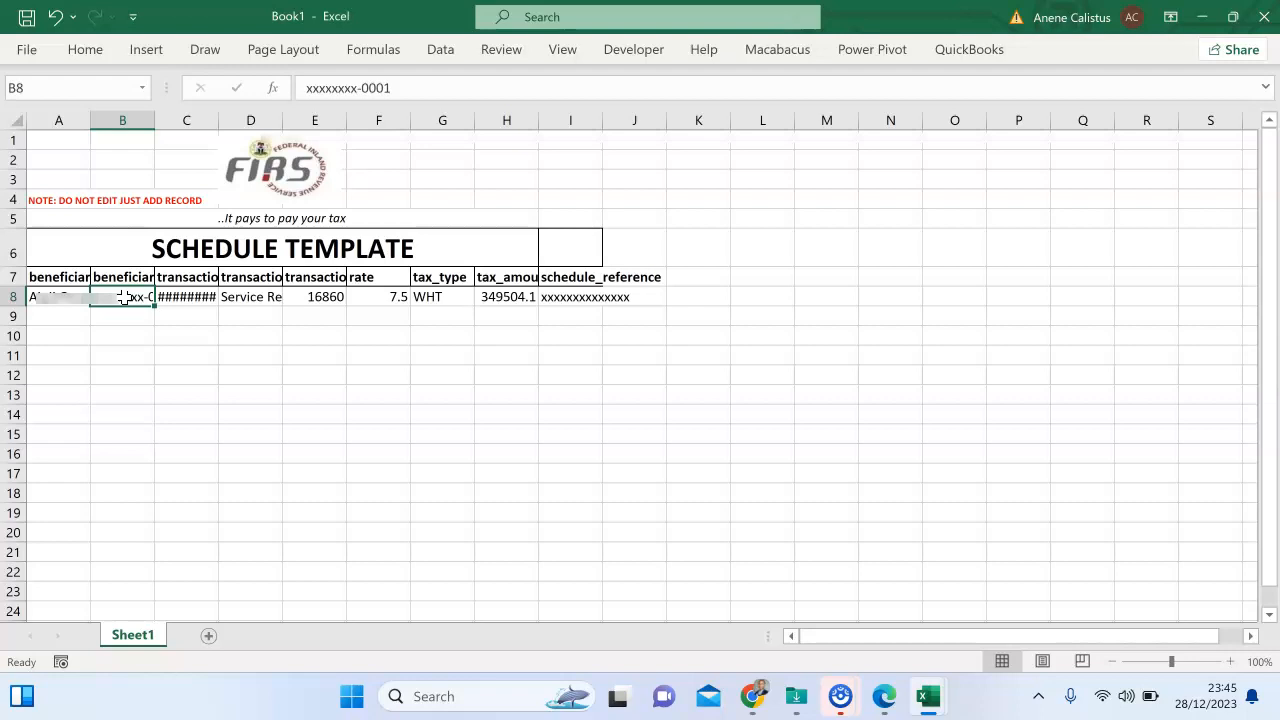
pyautogui.doubleClick(123, 297)
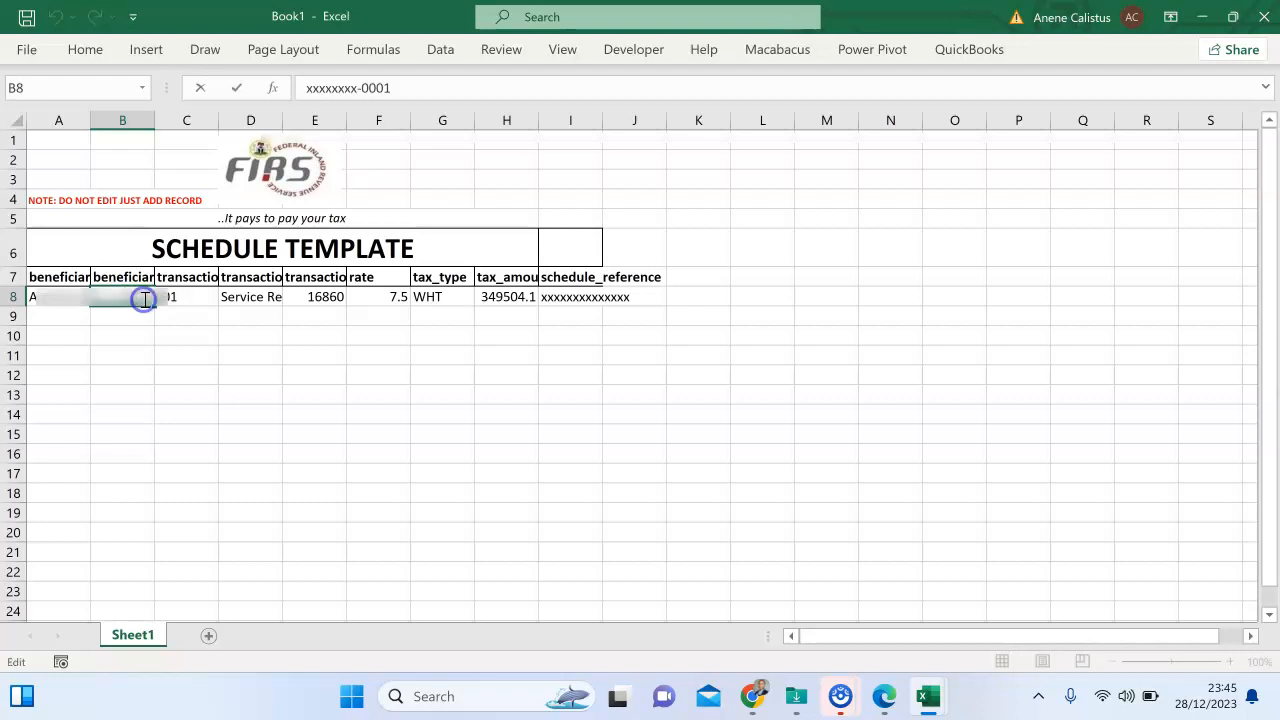
pyautogui.press('BackSpace')
pyautogui.press('BackSpace')
pyautogui.press('BackSpace')
pyautogui.press('BackSpace')
pyautogui.press('BackSpace')
pyautogui.press('BackSpace')
pyautogui.press('BackSpace')
pyautogui.press('BackSpace')
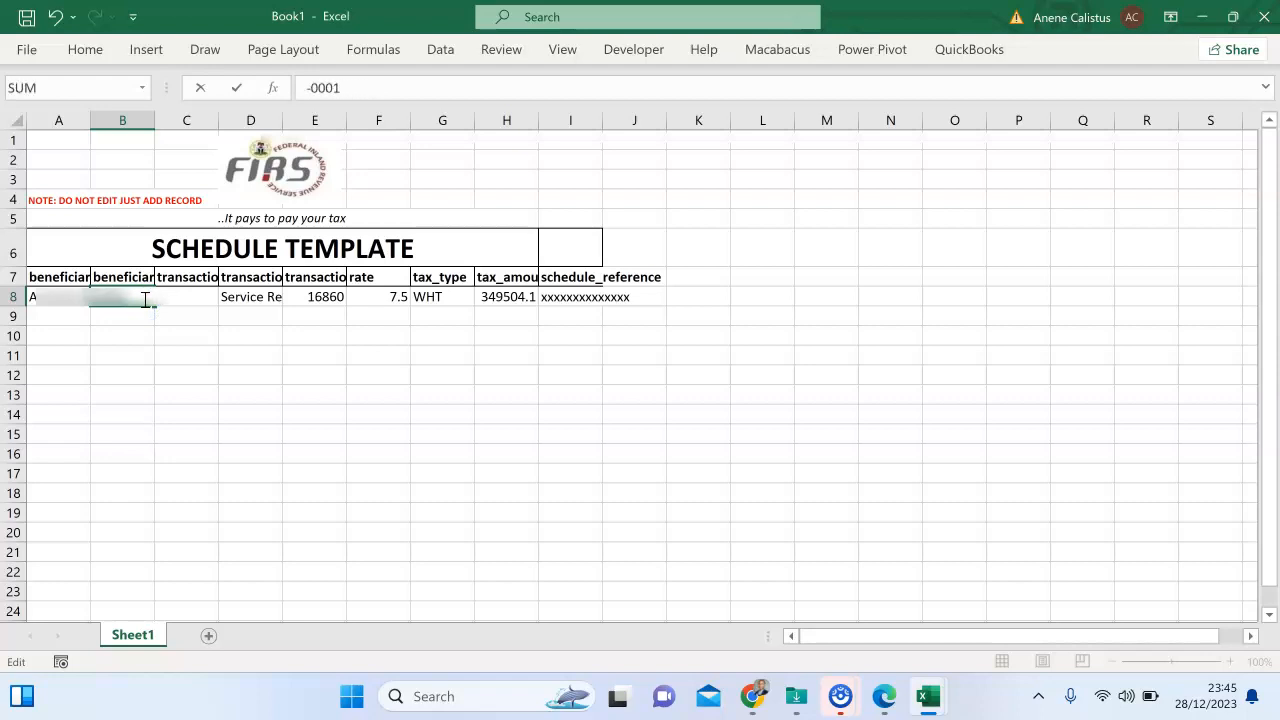
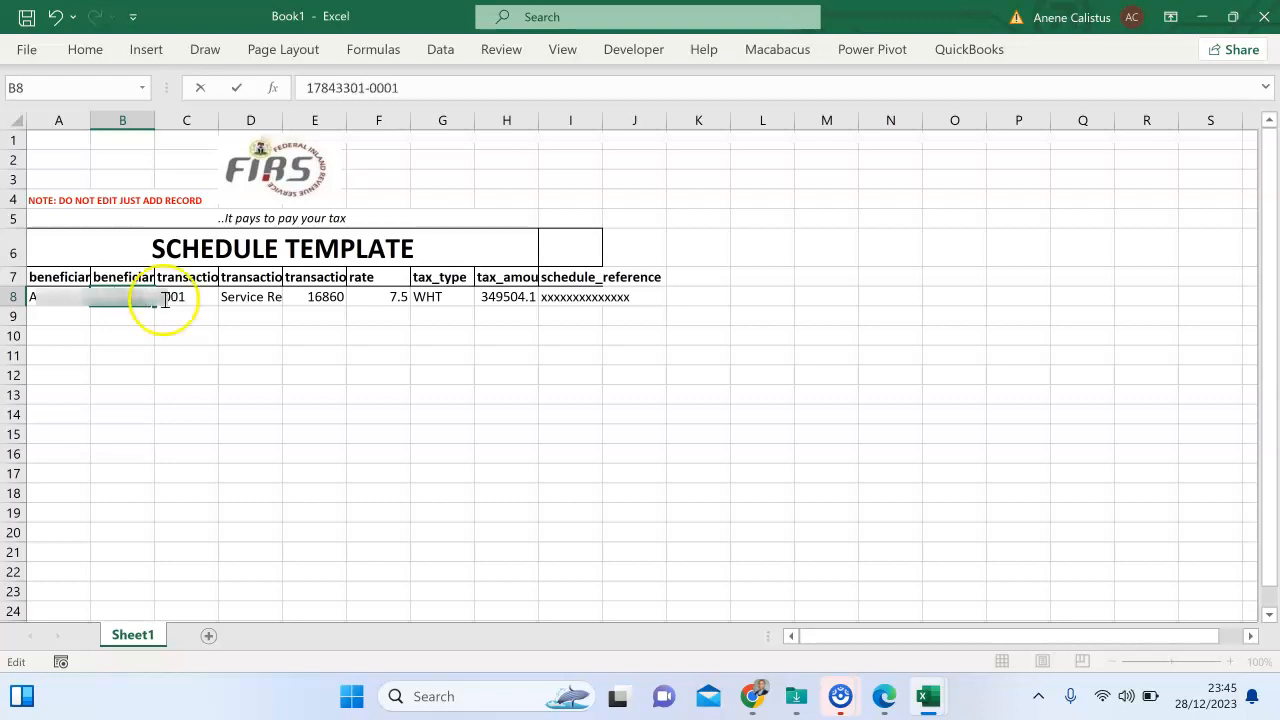
pyautogui.click(294, 320)
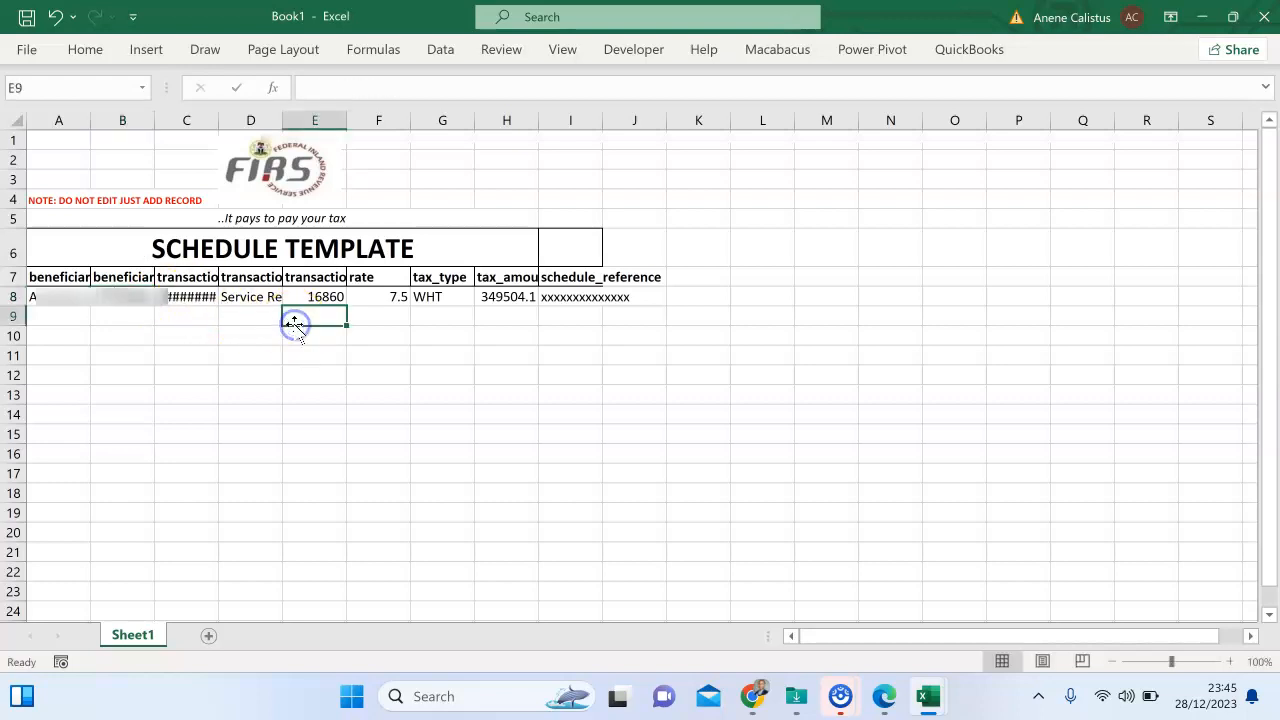
# Change the transaction date in C8 to 02/12/2023, undoing an accidental overwrite.
pyautogui.click(188, 299)
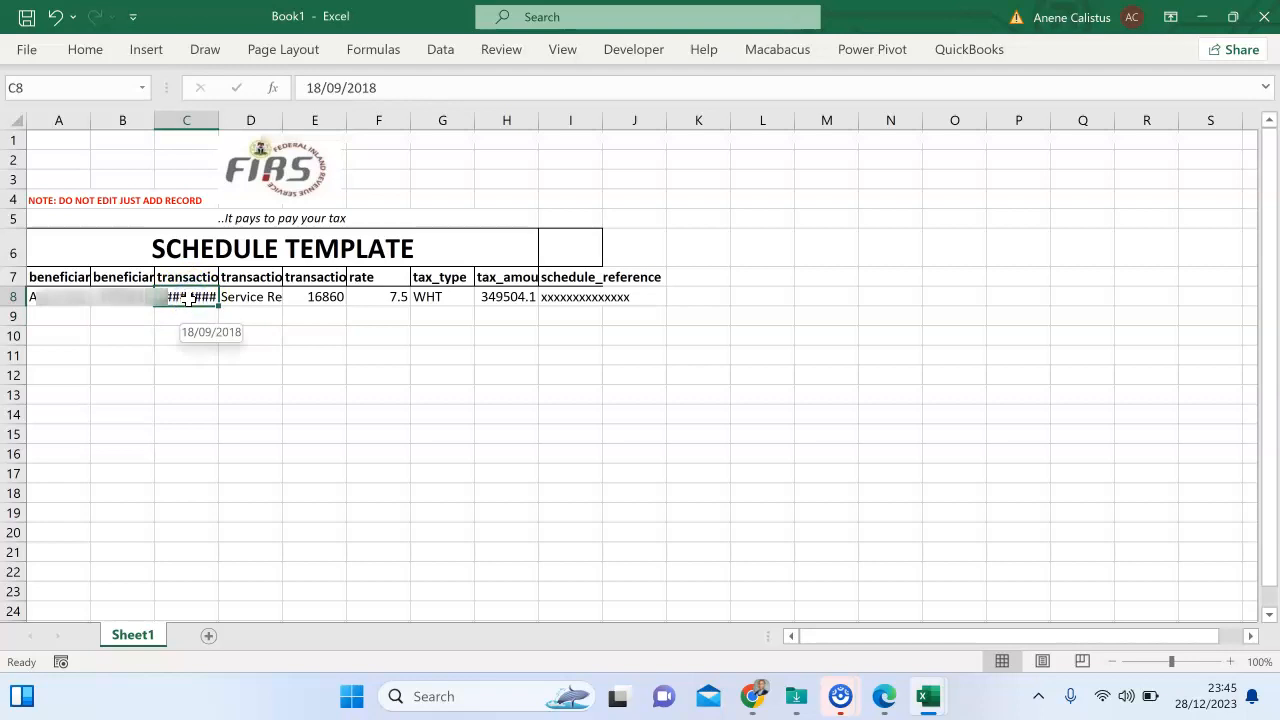
pyautogui.write('0')
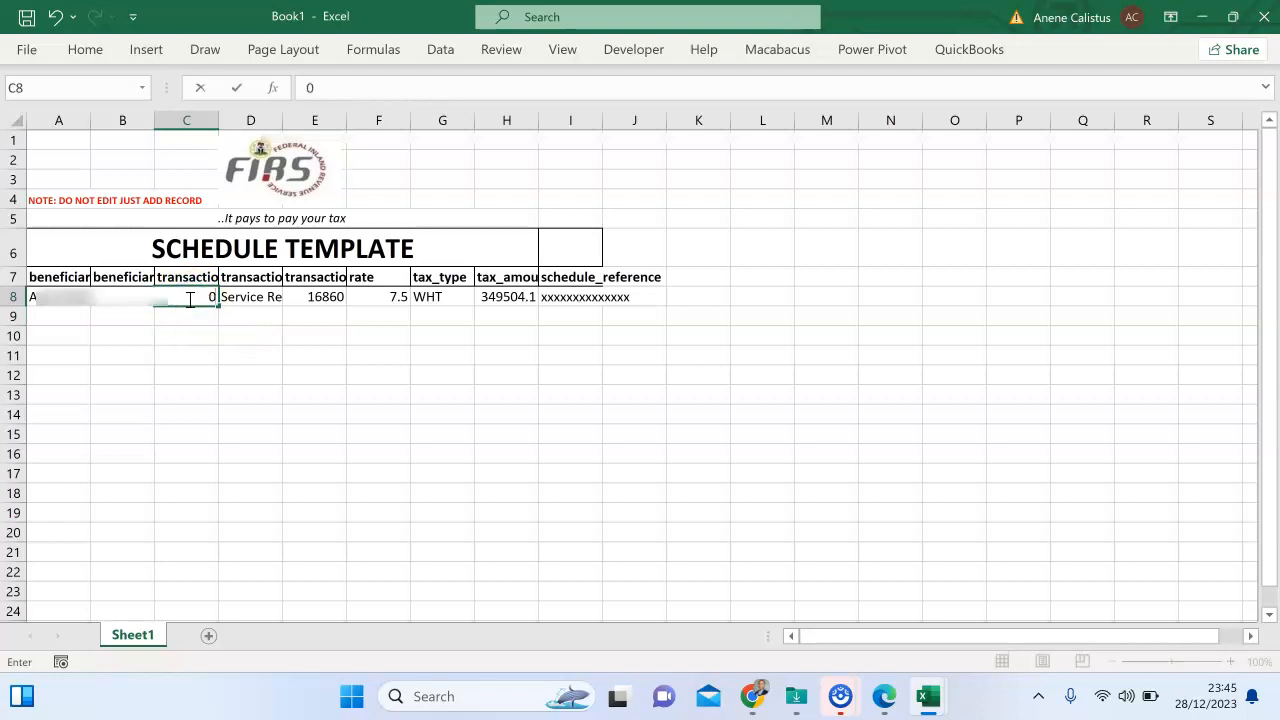
pyautogui.click(188, 334)
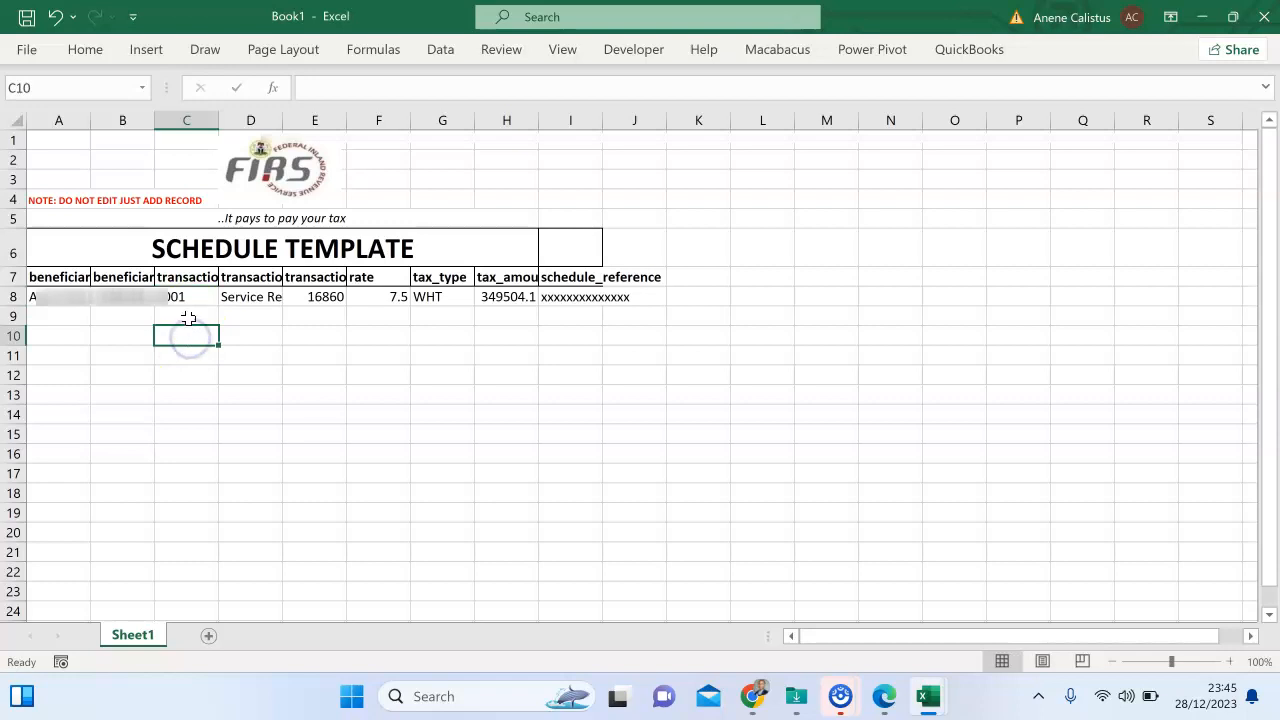
pyautogui.click(55, 16)
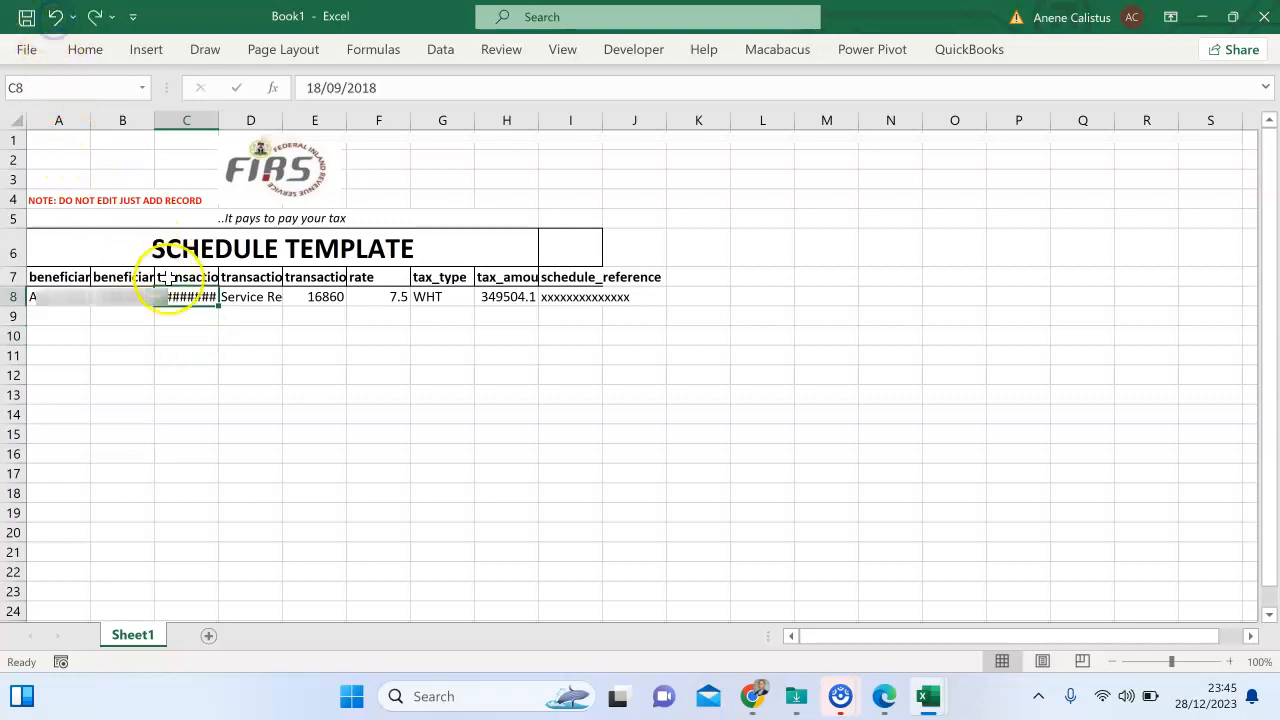
pyautogui.click(195, 318)
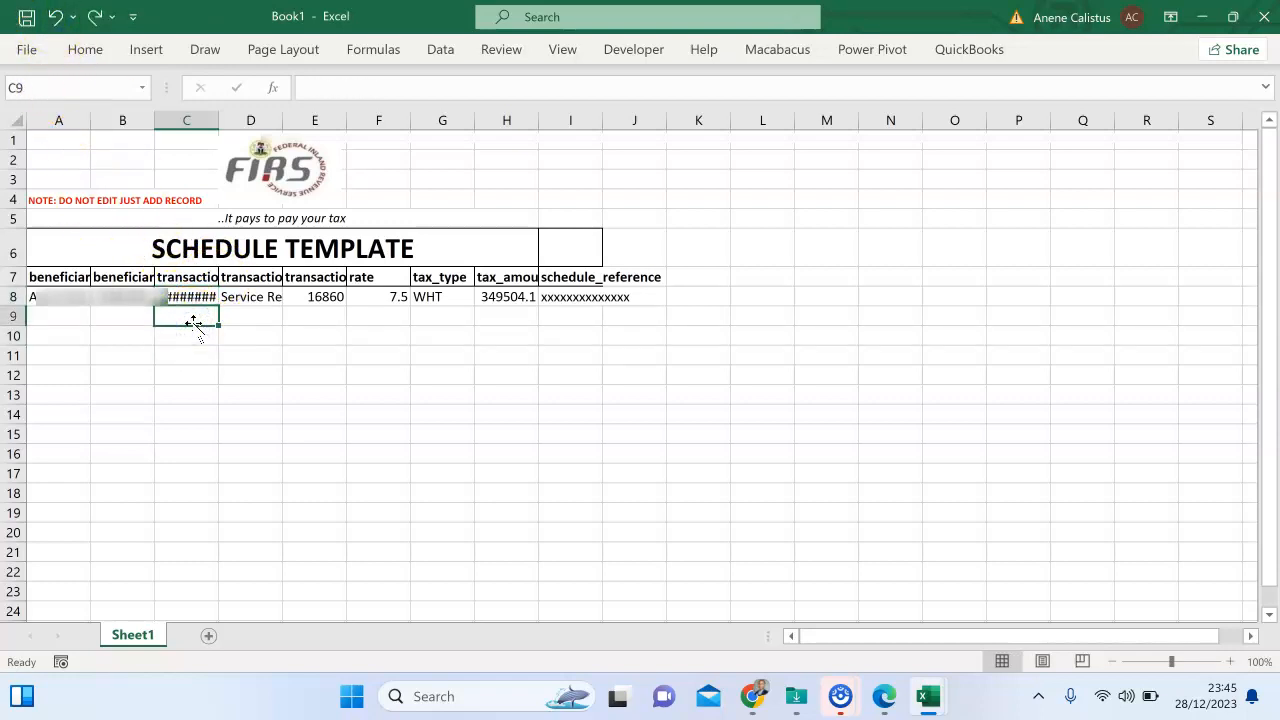
pyautogui.doubleClick(192, 297)
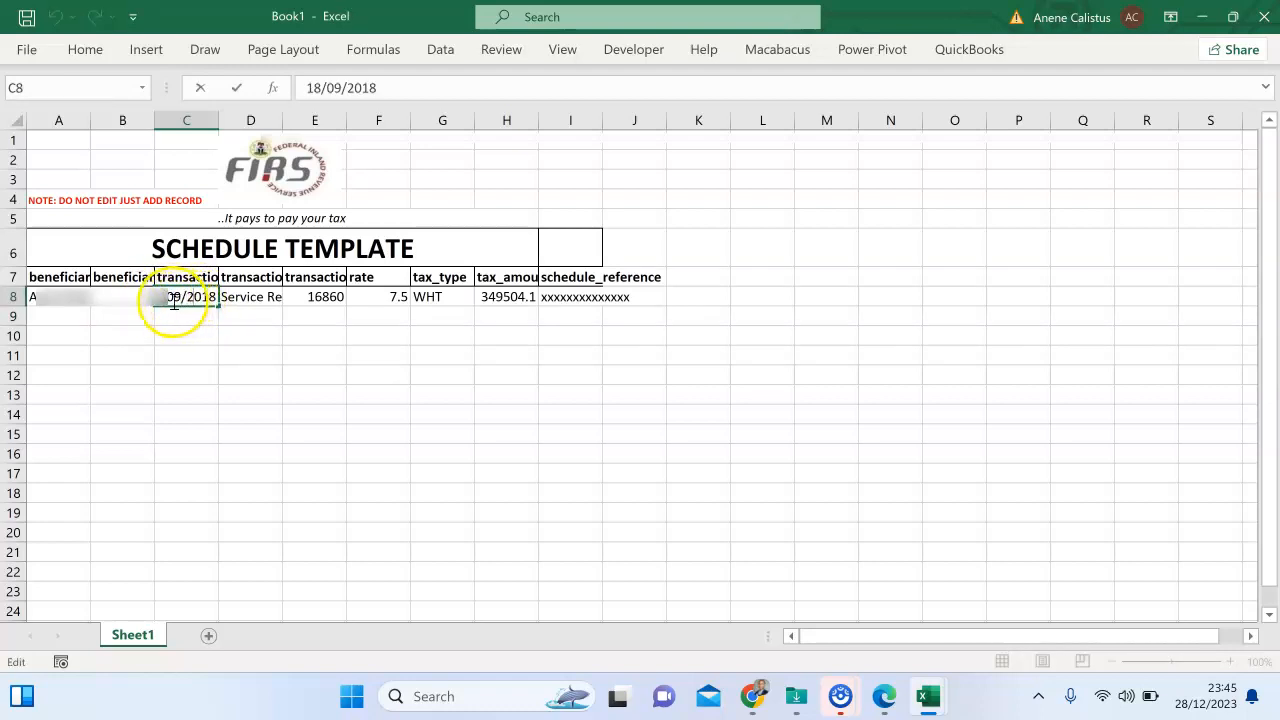
pyautogui.press('BackSpace')
pyautogui.press('BackSpace')
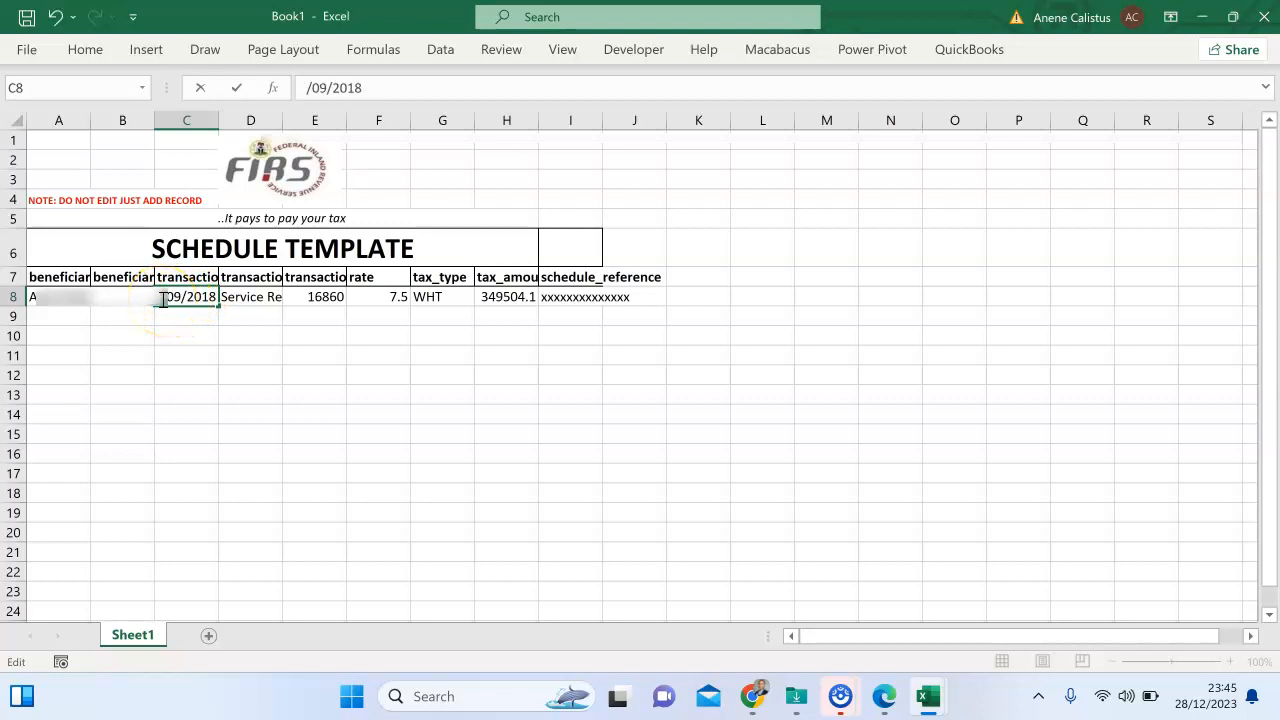
pyautogui.write('02')
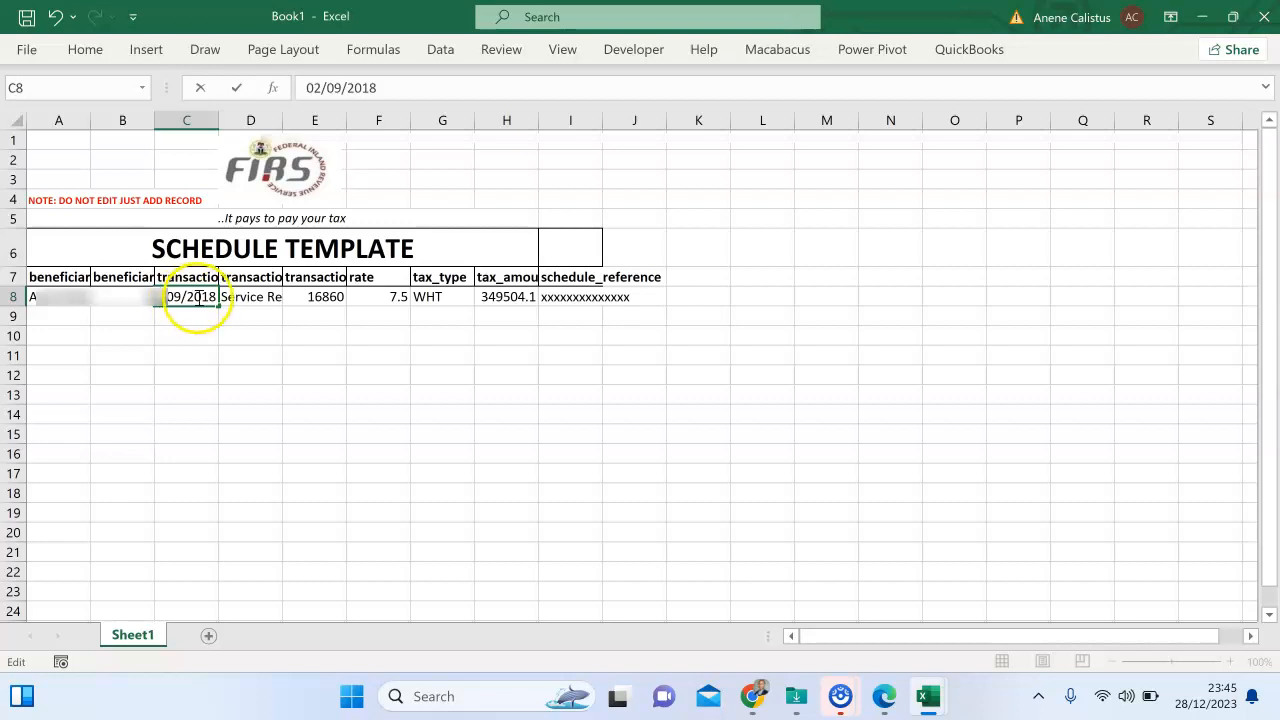
pyautogui.click(182, 297)
pyautogui.press('BackSpace')
pyautogui.press('BackSpace')
pyautogui.write('12')
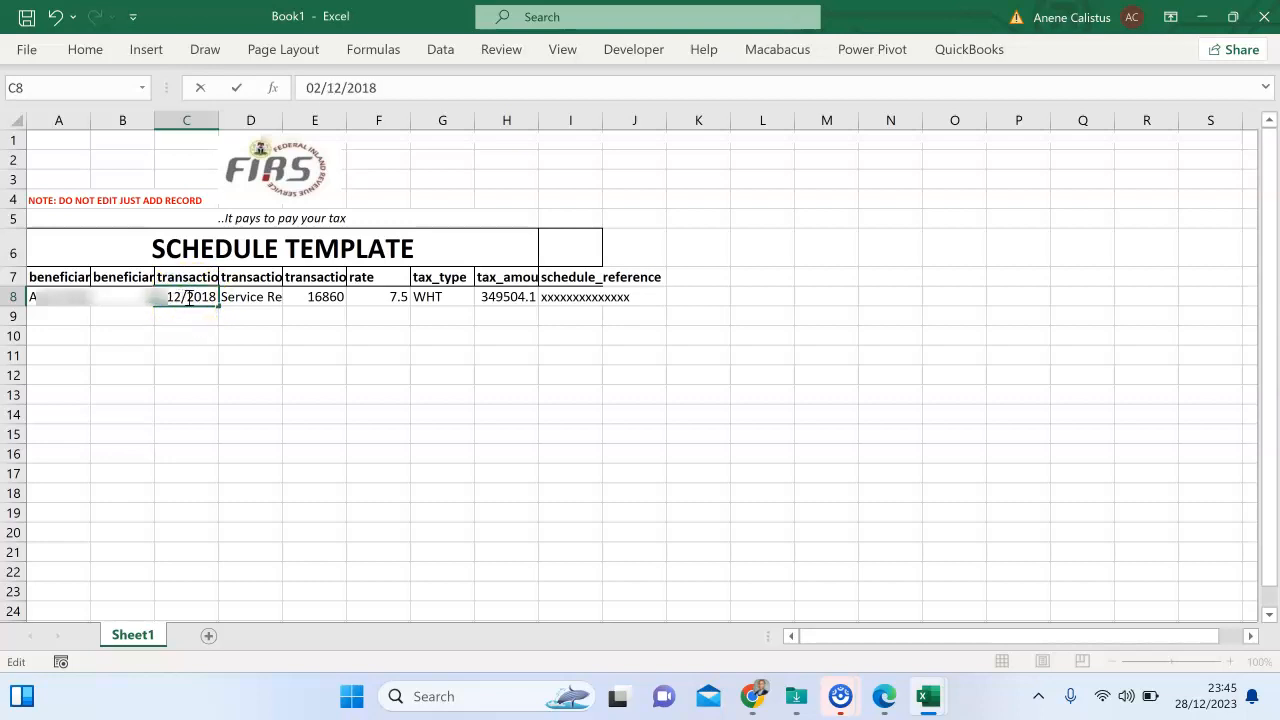
pyautogui.click(219, 298)
pyautogui.press('BackSpace')
pyautogui.press('BackSpace')
pyautogui.write('23')
pyautogui.press('Return')
# Keep D8's Service Rendered description and type amount 16822475 into E8.
pyautogui.click(267, 297)
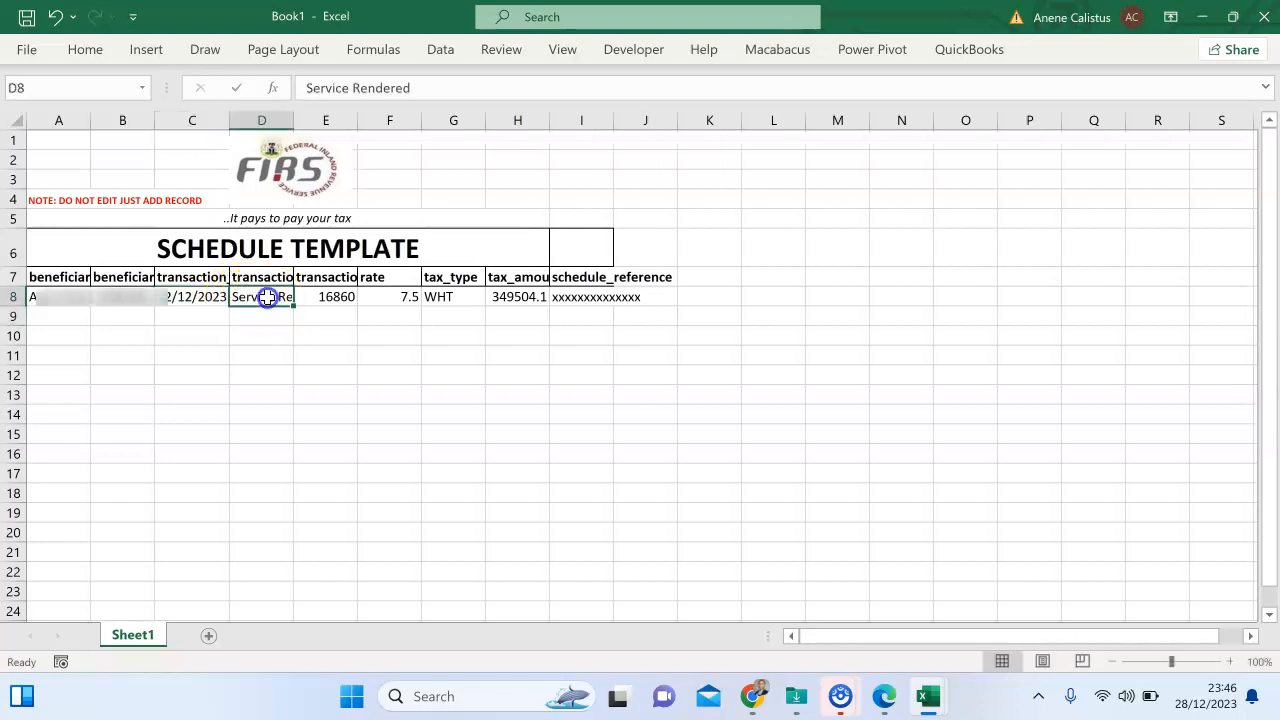
pyautogui.doubleClick(267, 297)
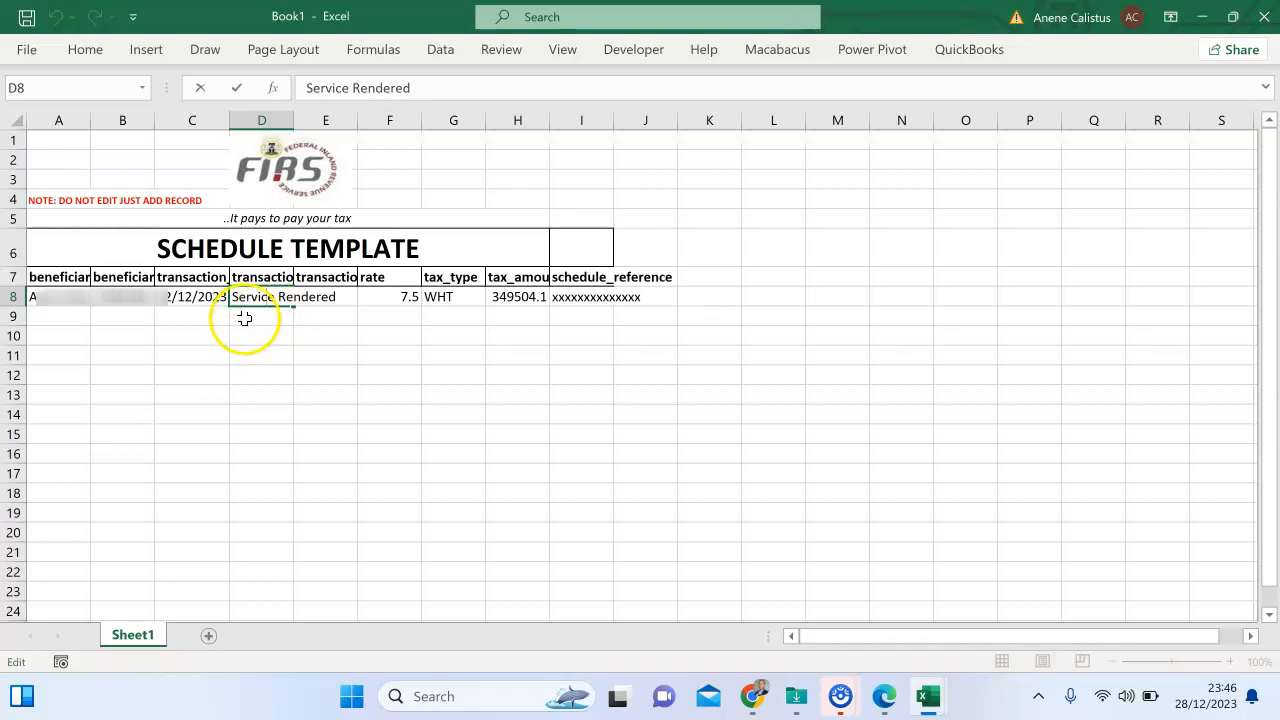
pyautogui.click(244, 318)
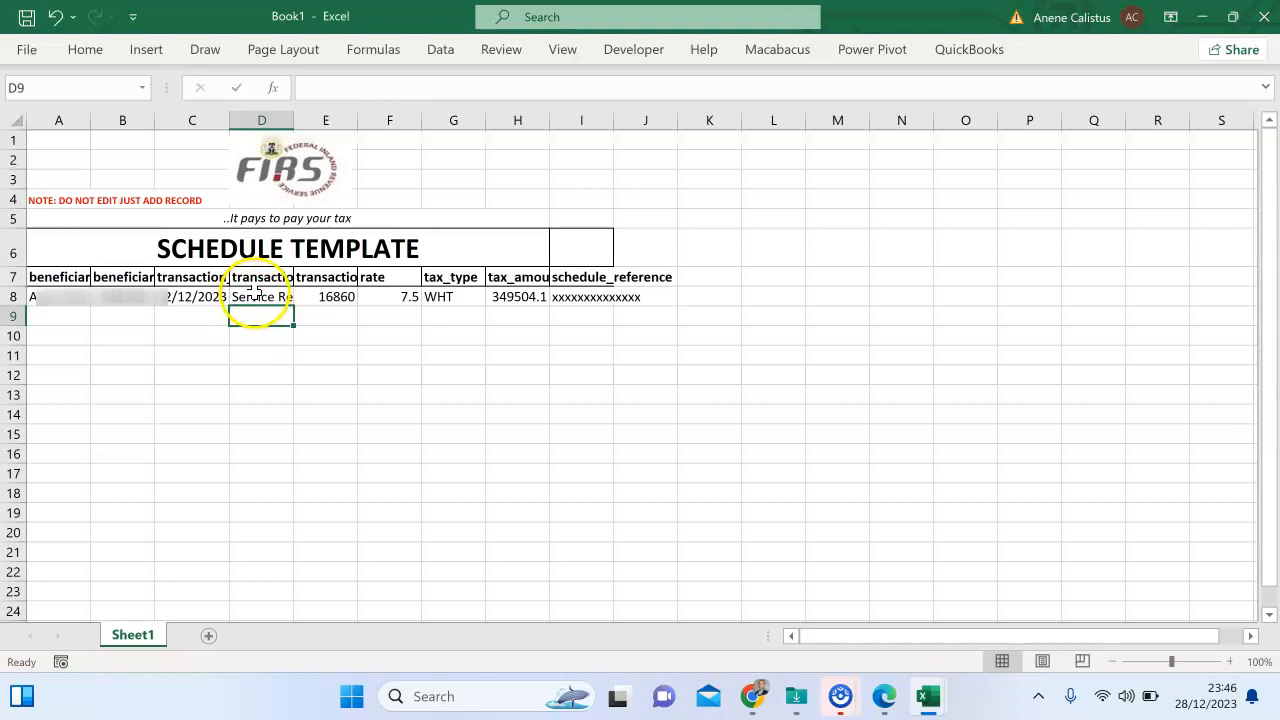
pyautogui.click(258, 296)
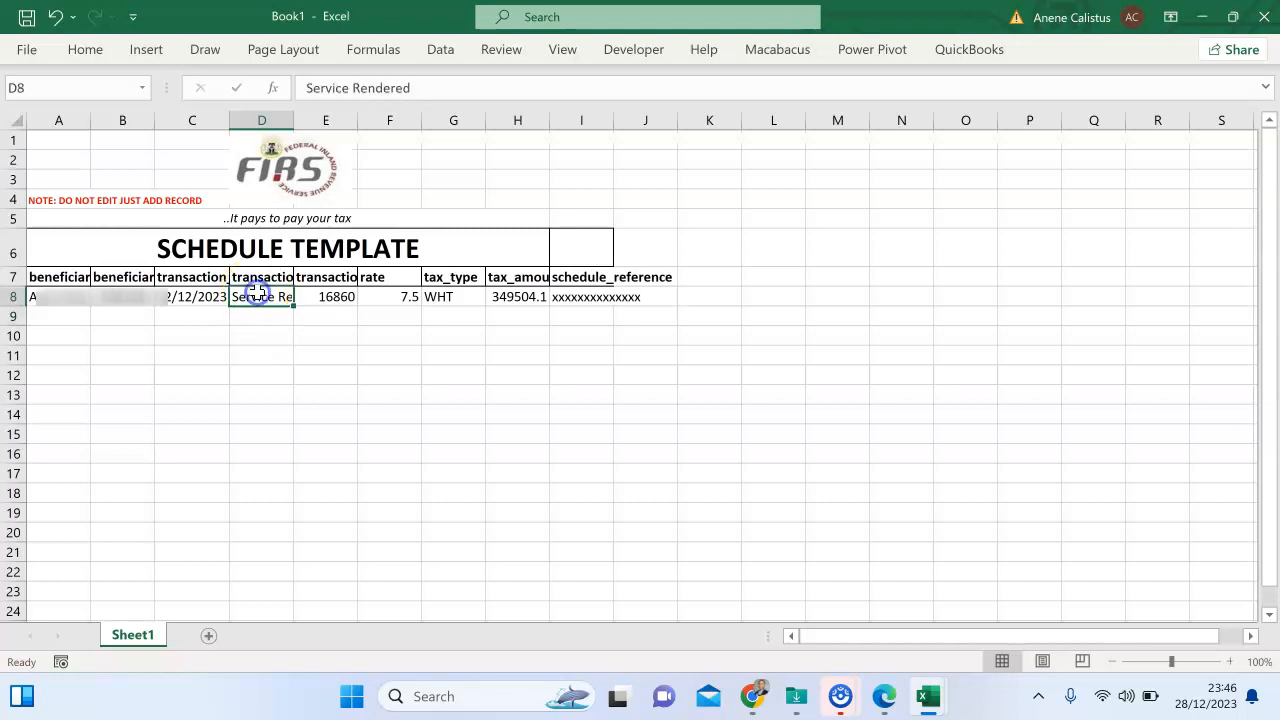
pyautogui.click(320, 296)
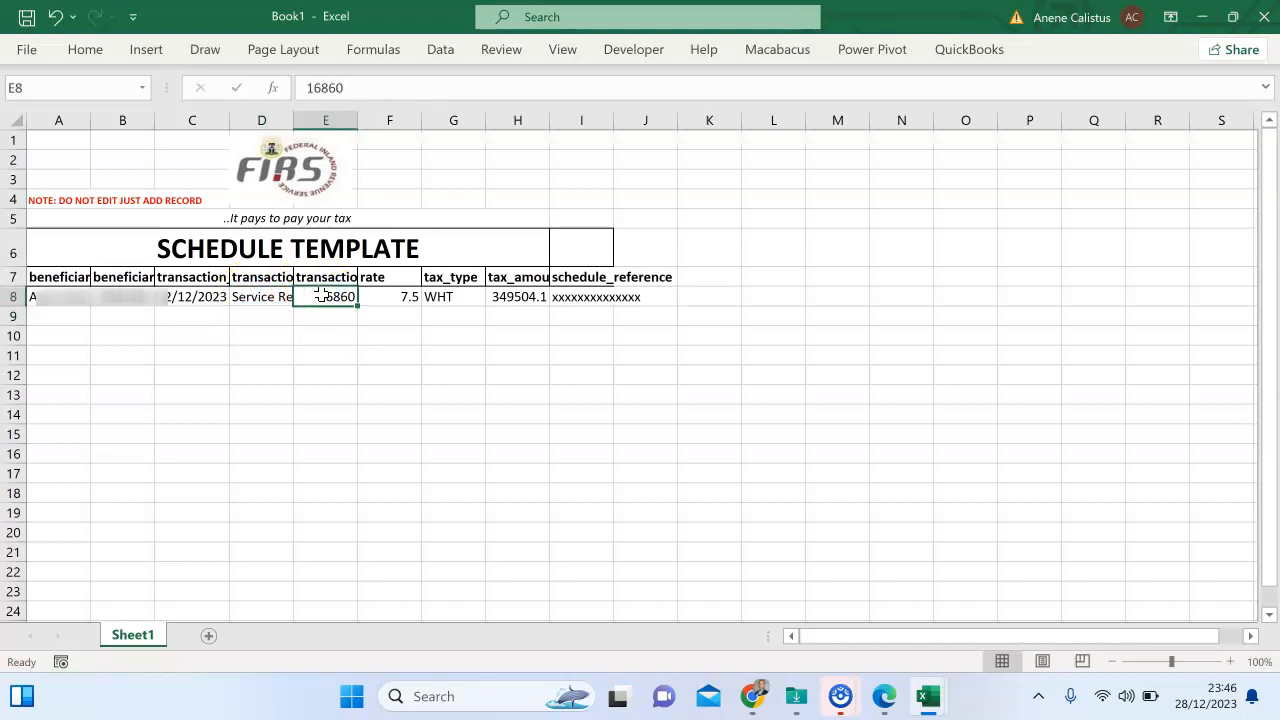
pyautogui.write('16')
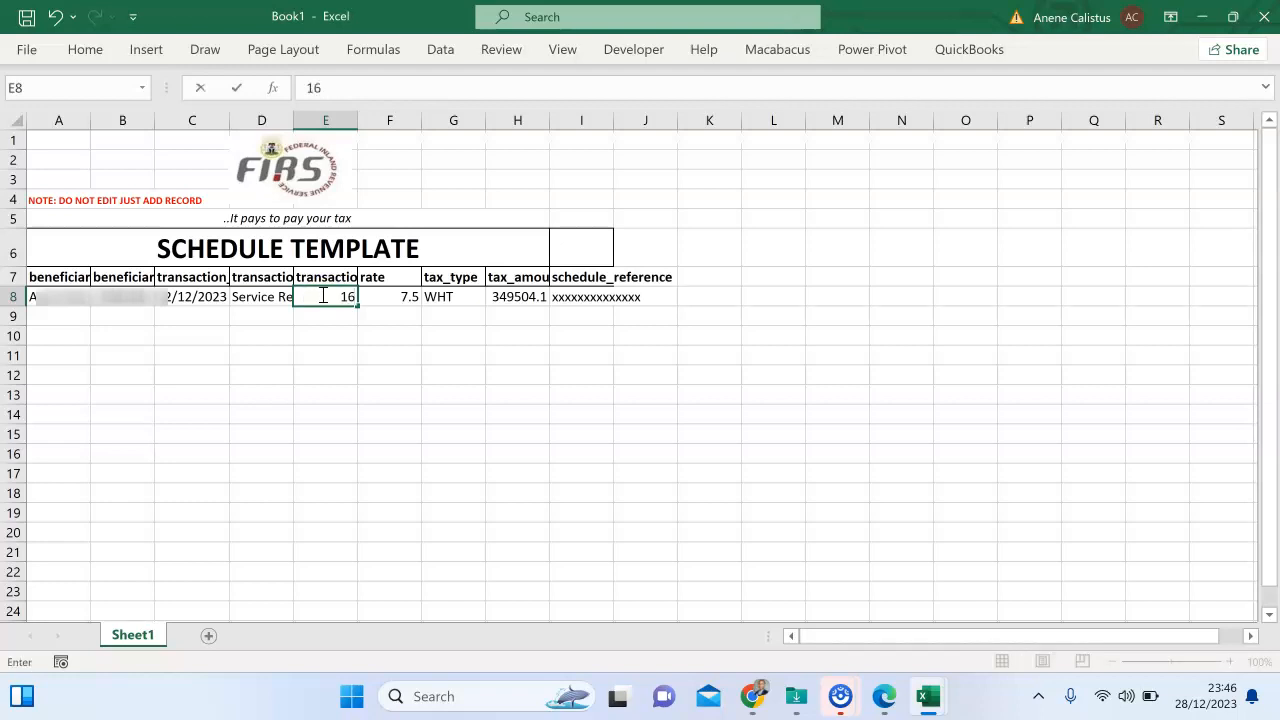
pyautogui.write('822475')
# Commit amount 16822475, set the WHT rate to 0.05 and tax amount to 841124.
pyautogui.click(389, 296)
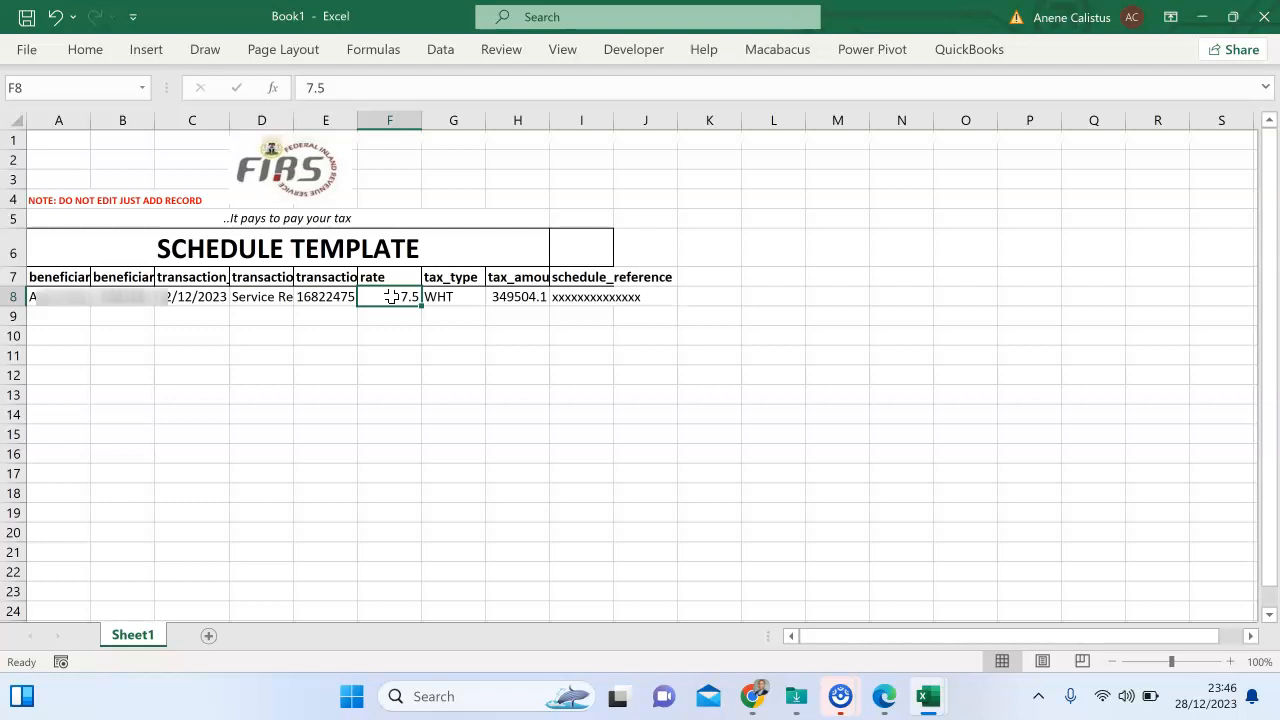
pyautogui.write('0.0')
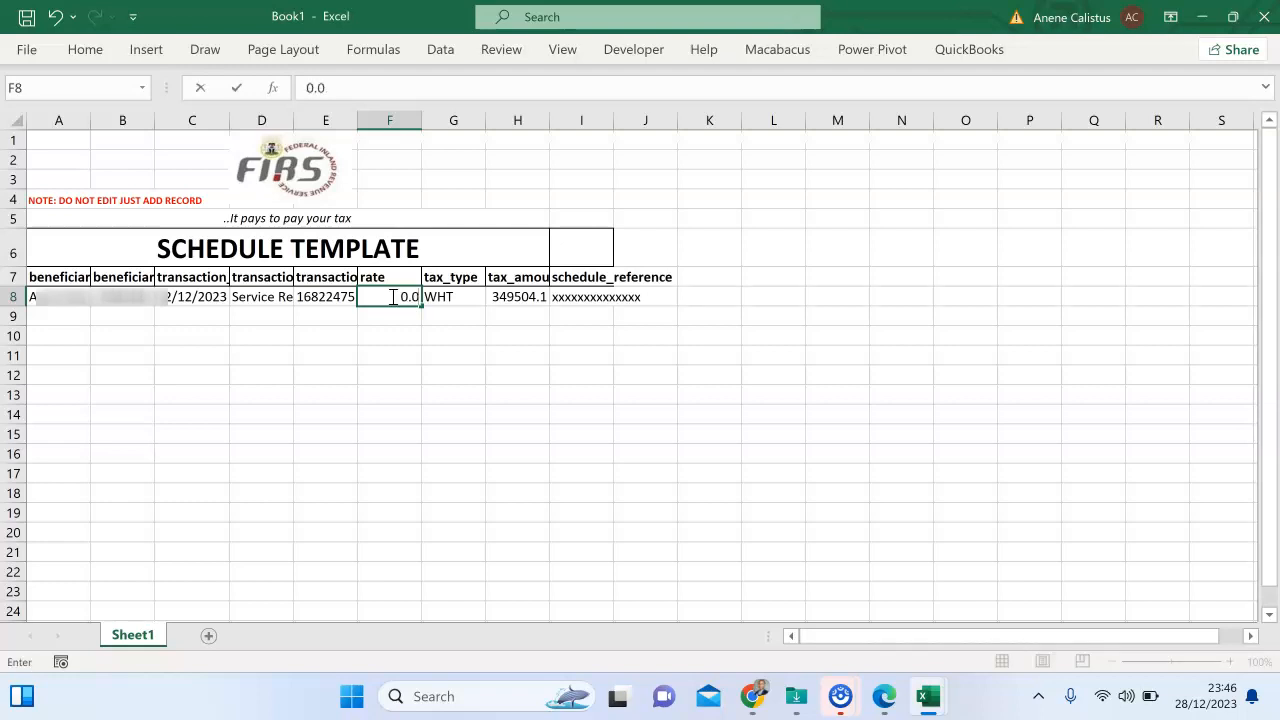
pyautogui.write('5')
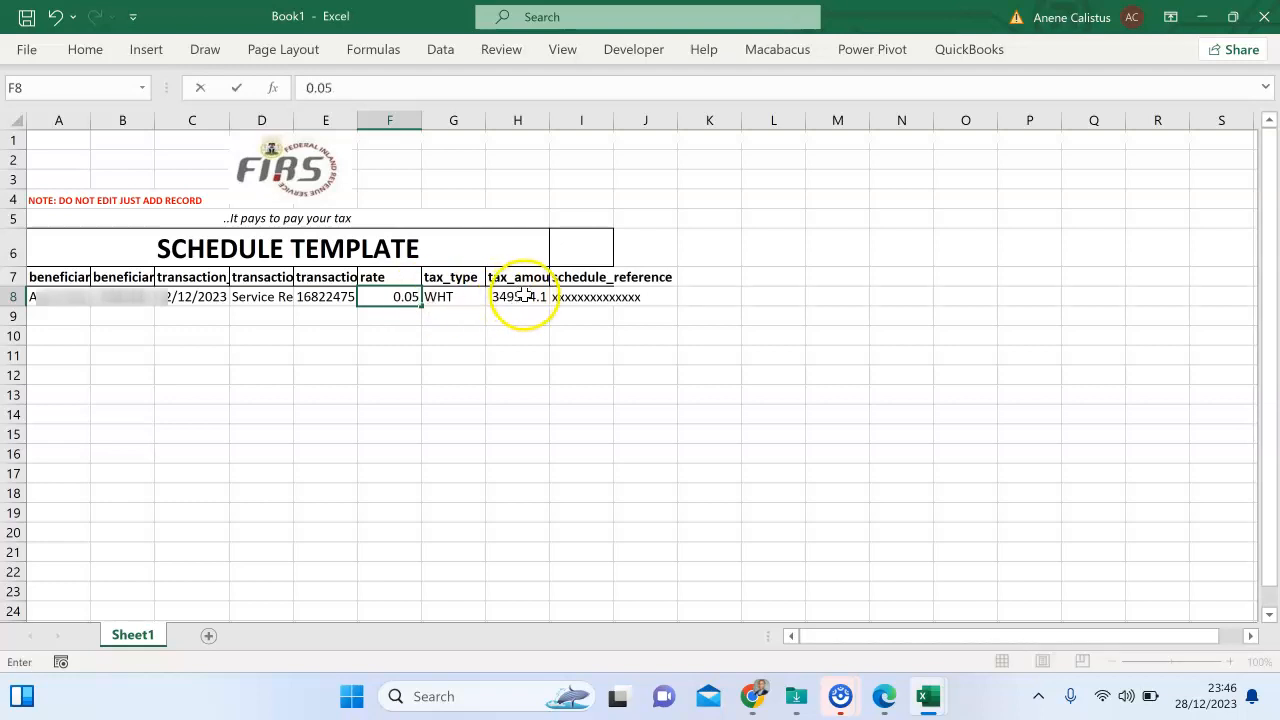
pyautogui.click(517, 295)
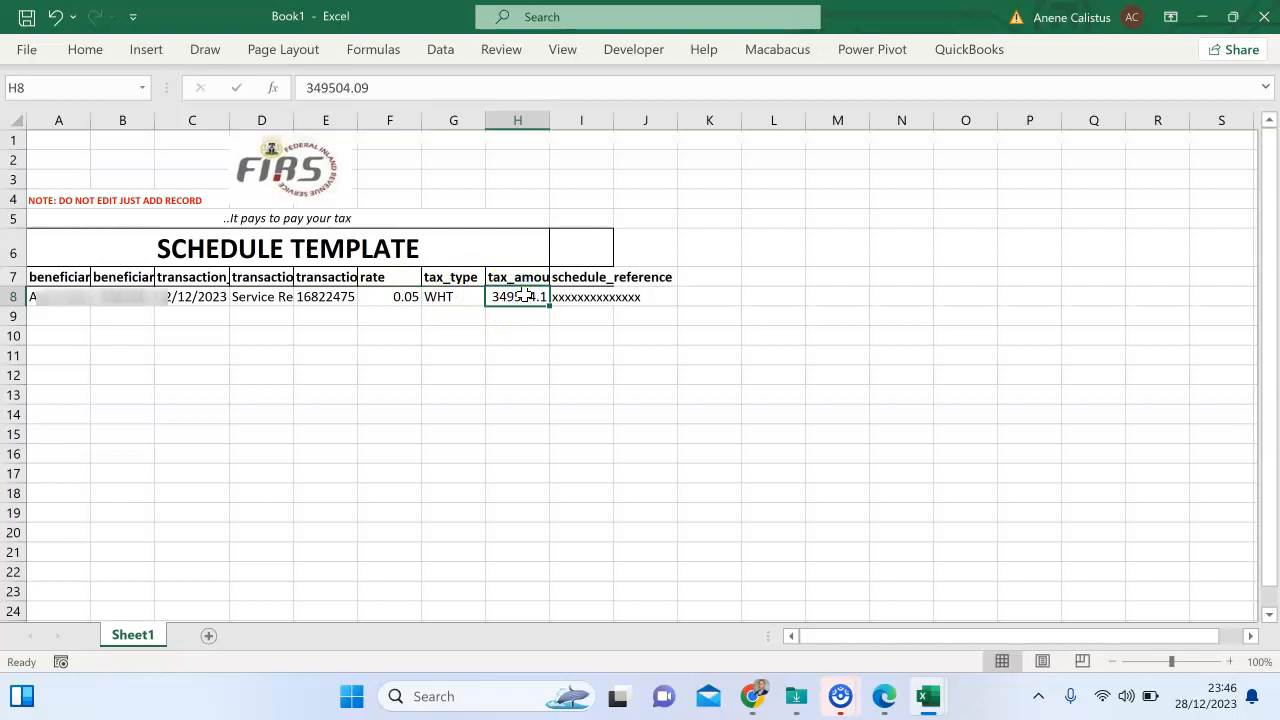
pyautogui.write('841124')
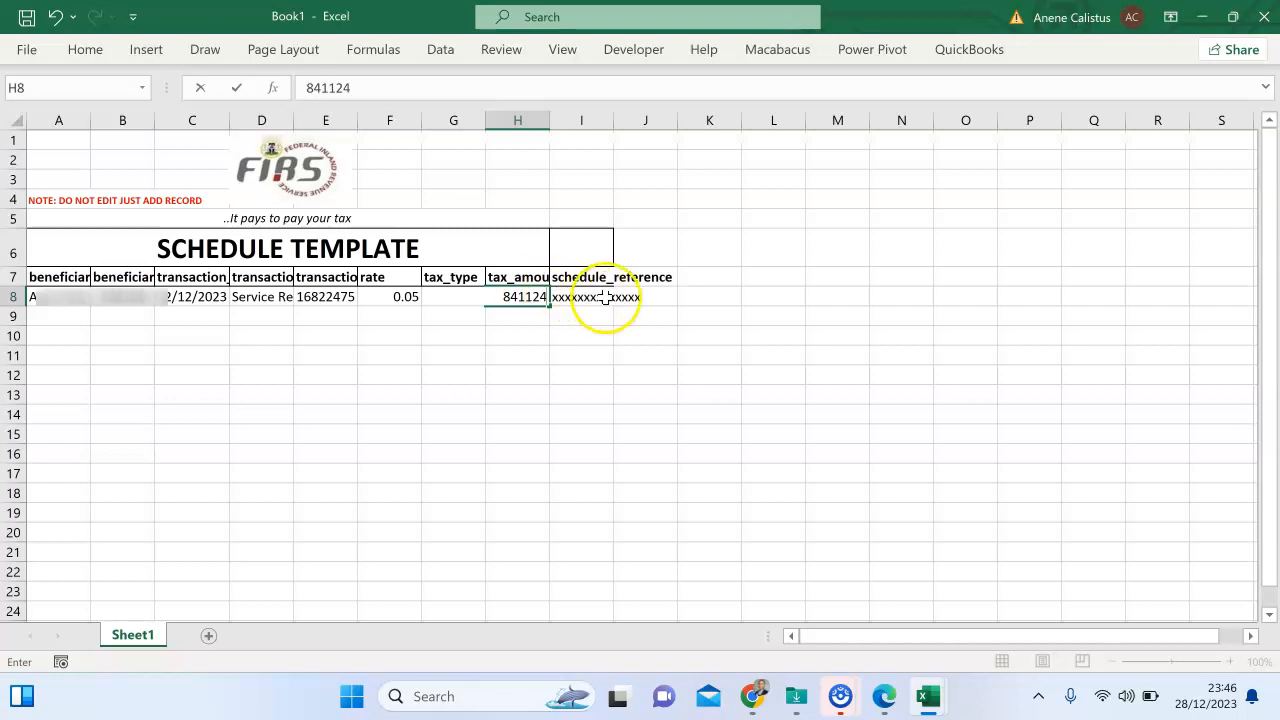
pyautogui.click(623, 334)
# Replace the placeholder x's in schedule reference cell I8 with 0.
pyautogui.doubleClick(585, 297)
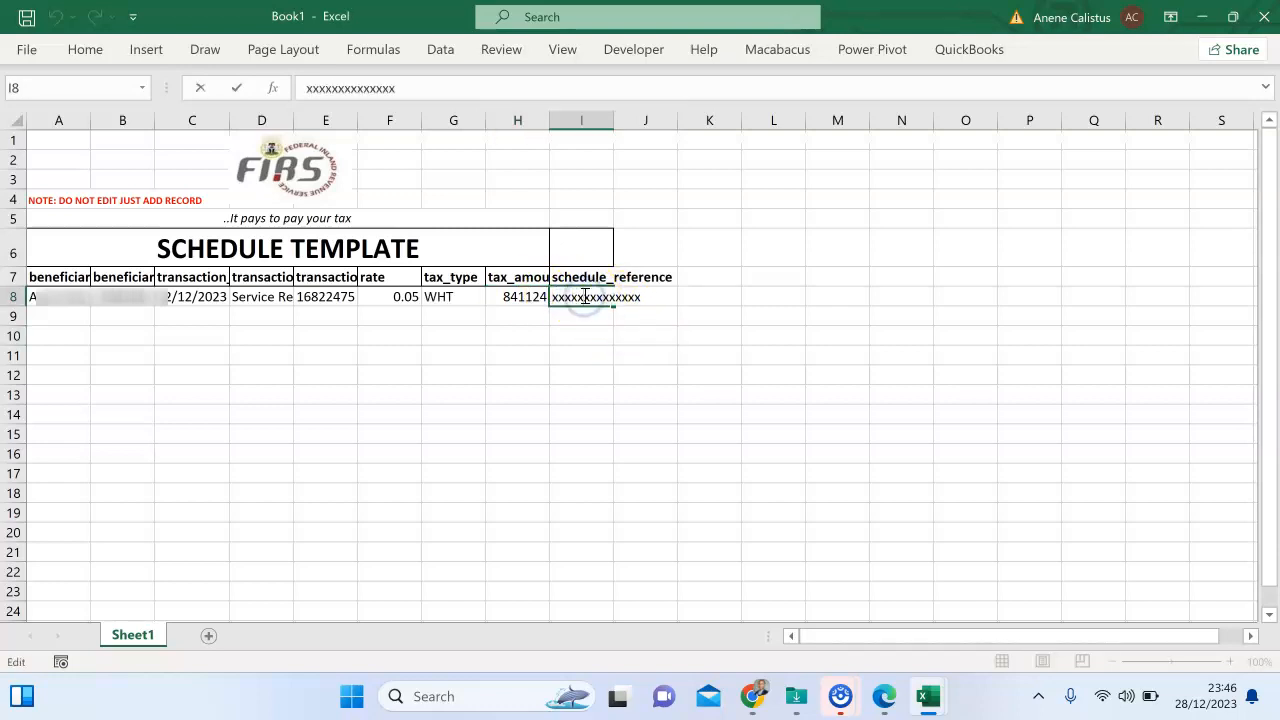
pyautogui.click(586, 334)
pyautogui.doubleClick(596, 297)
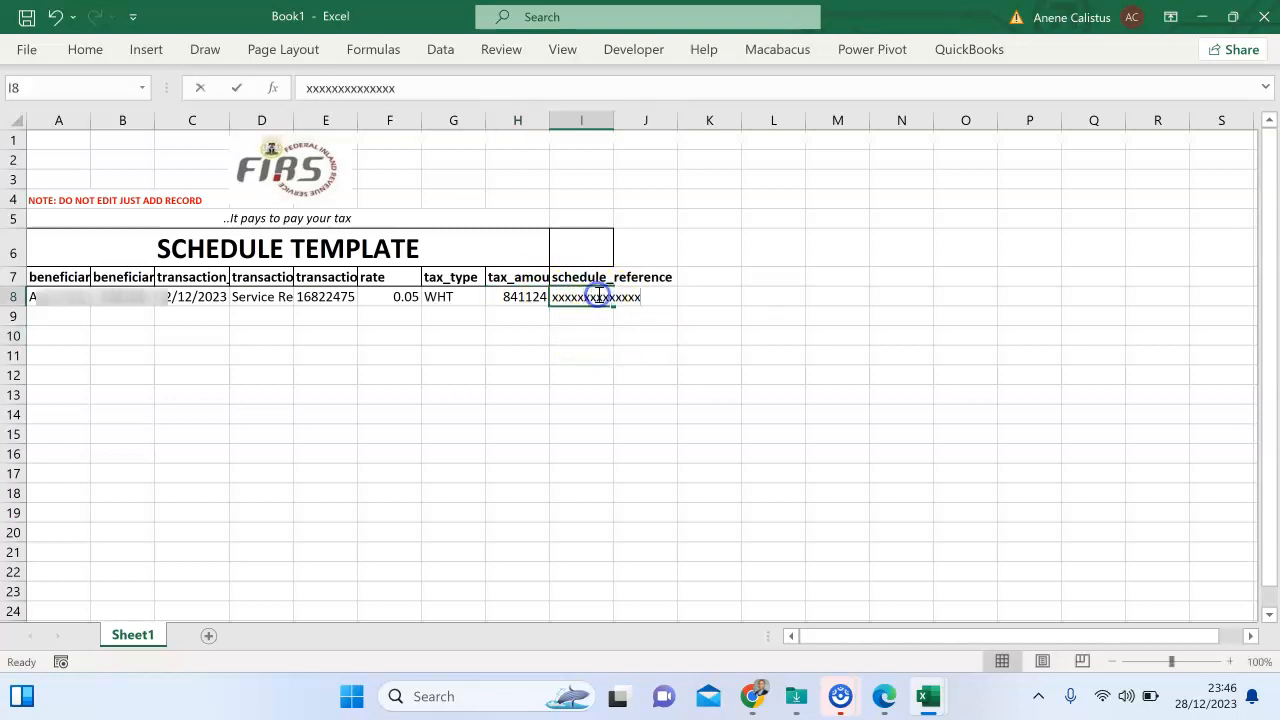
pyautogui.click(613, 297)
pyautogui.doubleClick(613, 297)
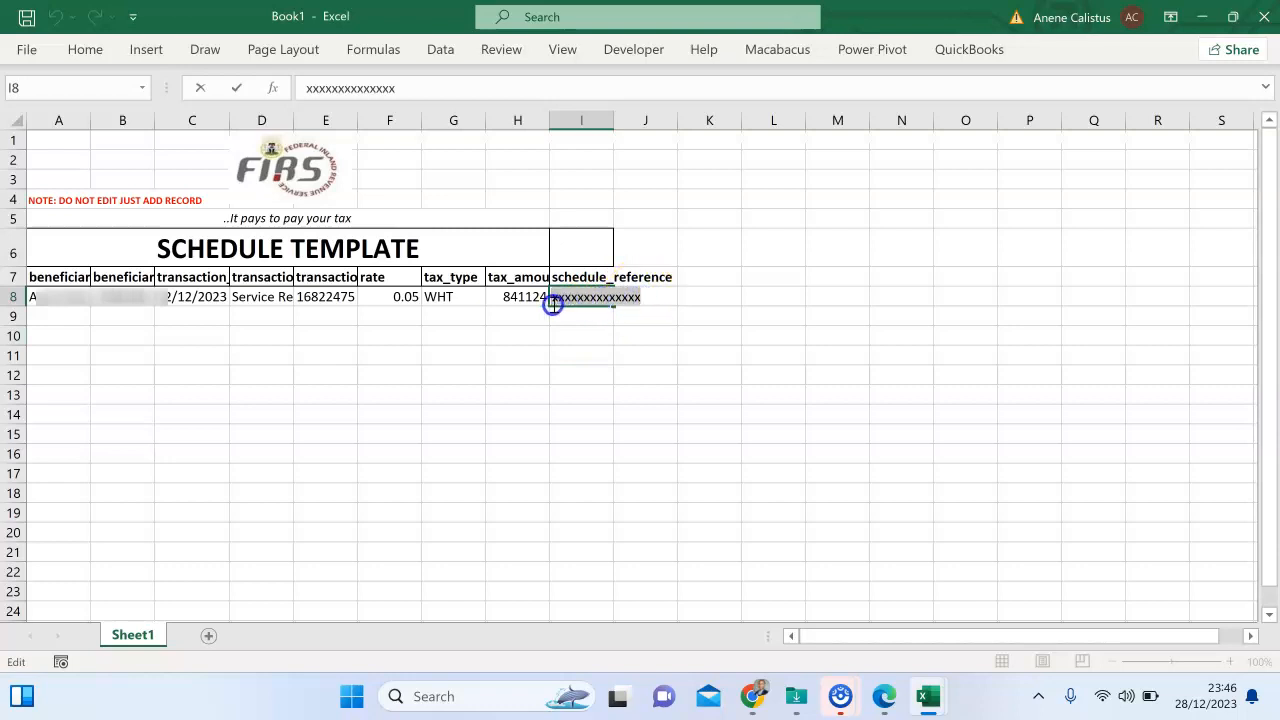
pyautogui.write('0')
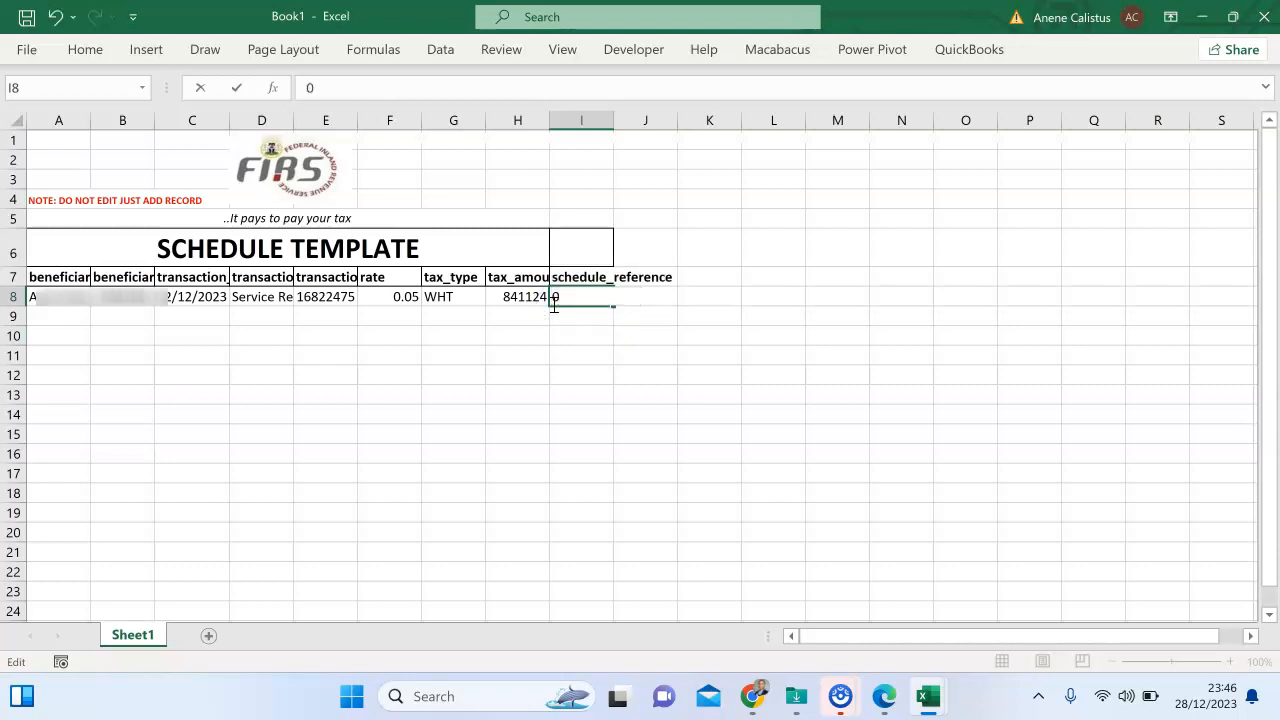
pyautogui.click(624, 377)
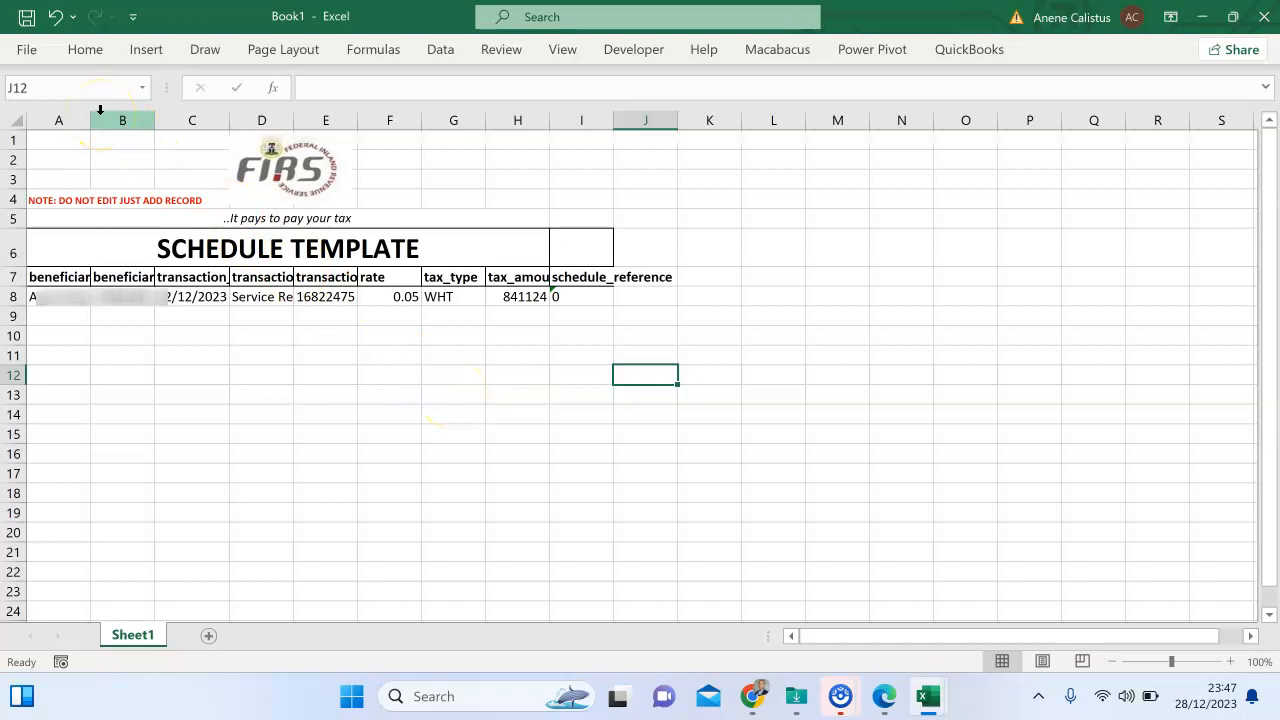
# Save the workbook to the Desktop as 'WHT for Dec2023'.
pyautogui.click(27, 55)
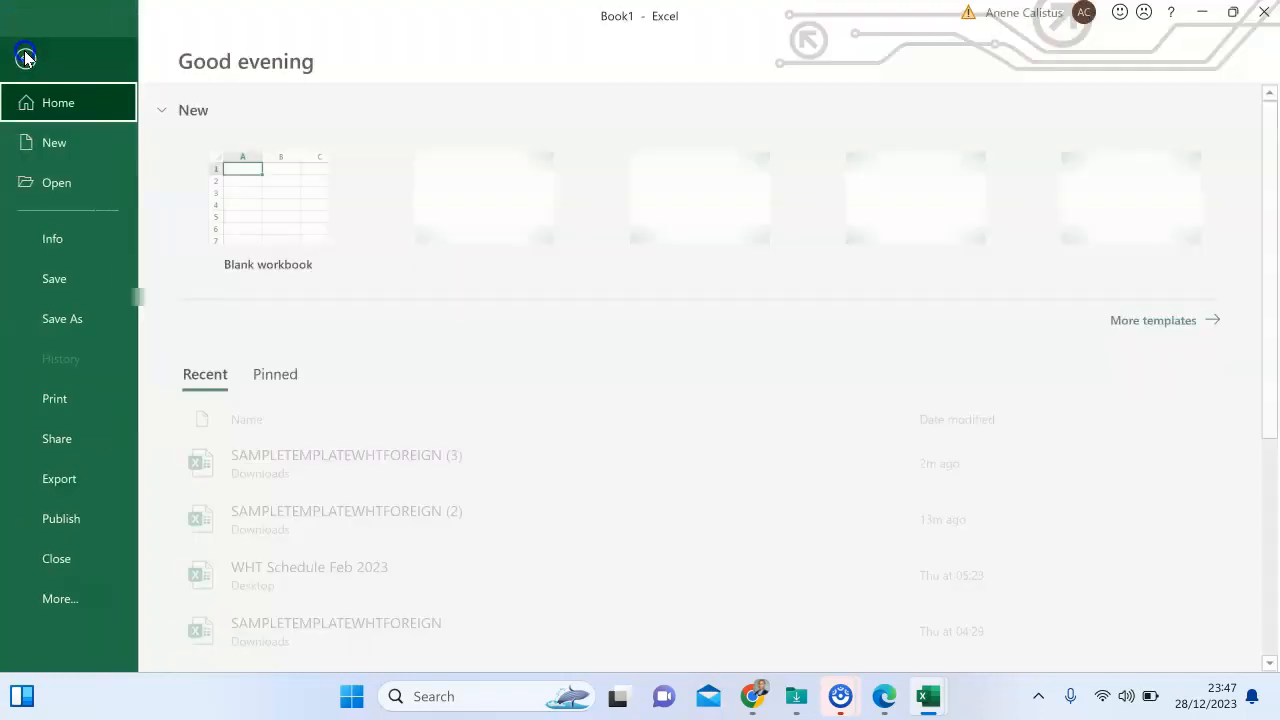
pyautogui.click(64, 318)
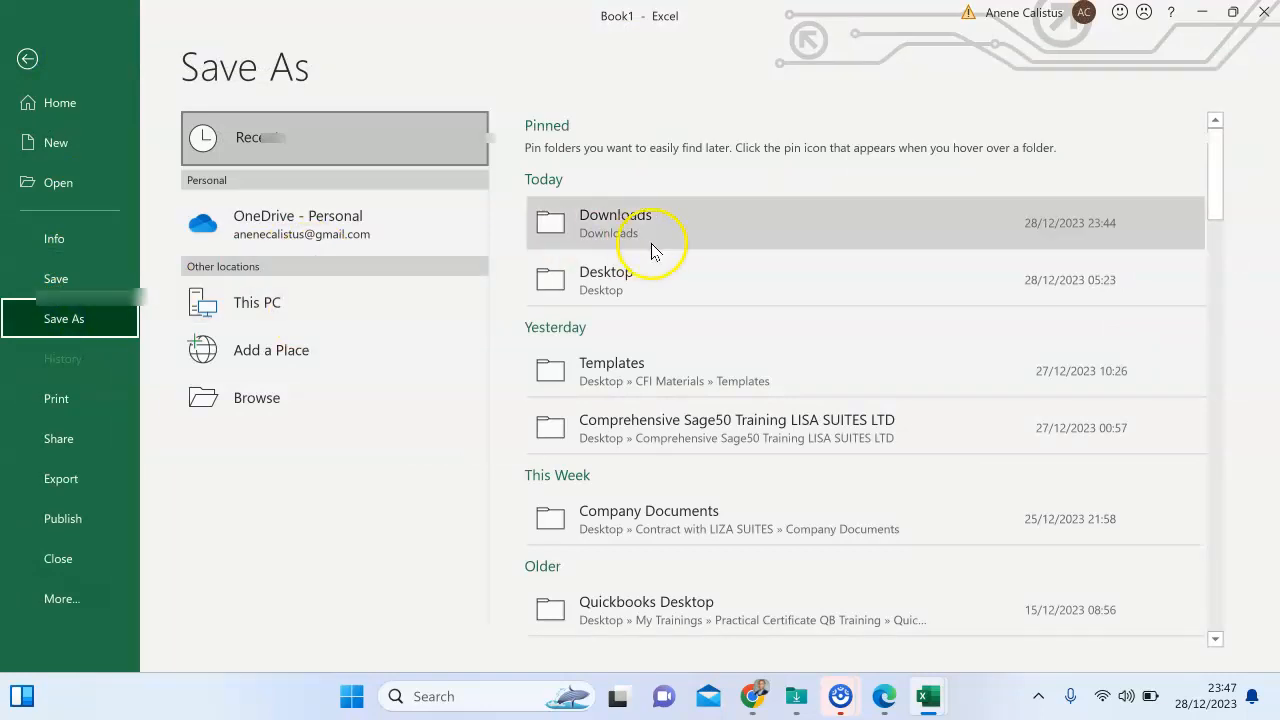
pyautogui.click(669, 282)
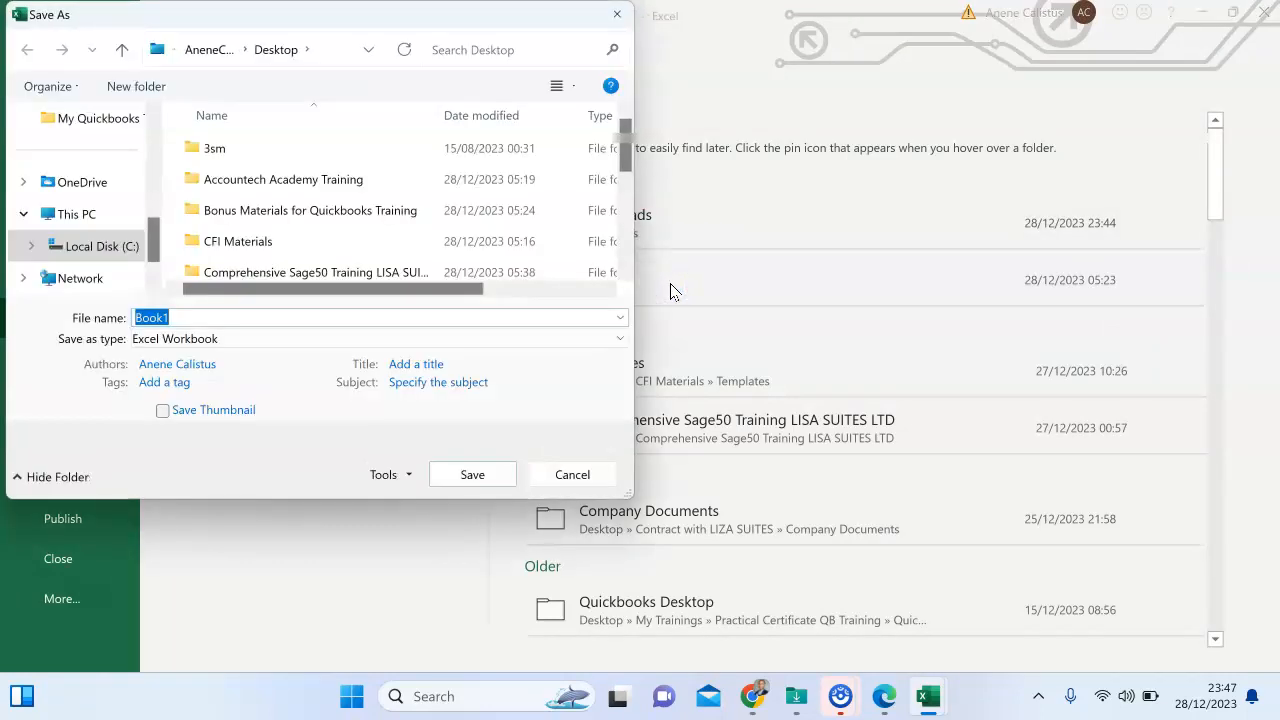
pyautogui.write('WHT')
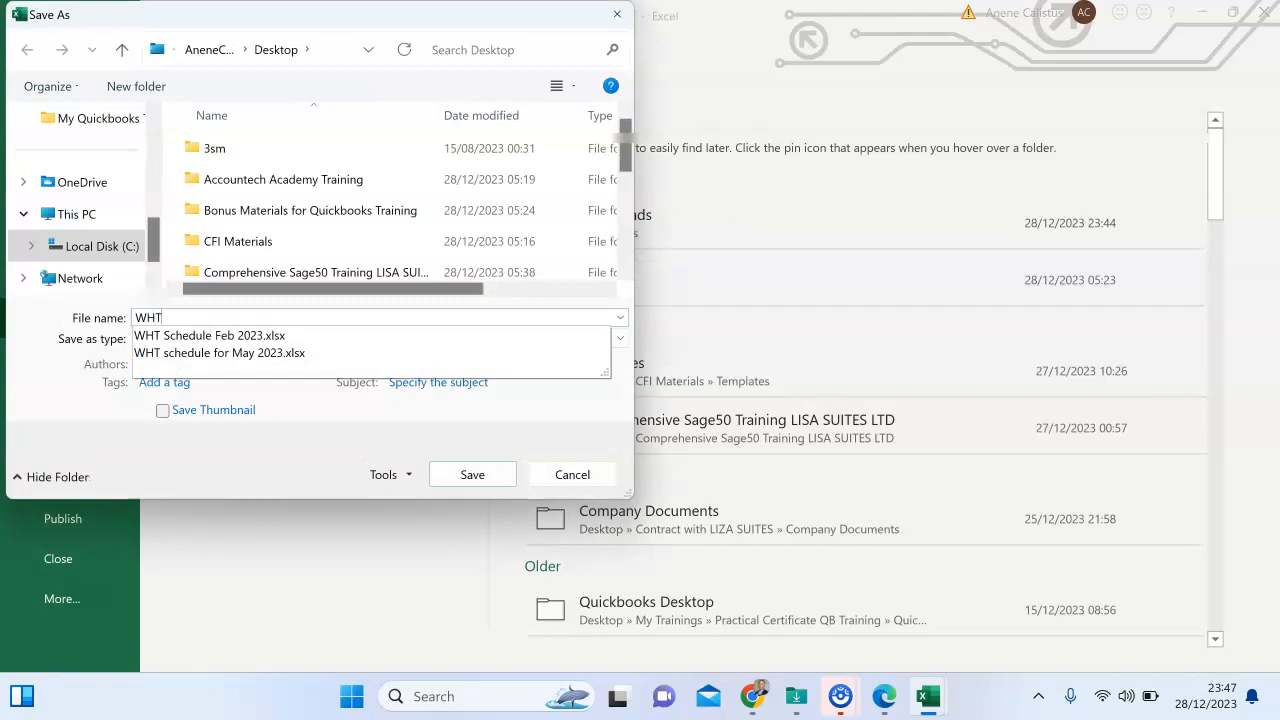
pyautogui.write(' for Dec202')
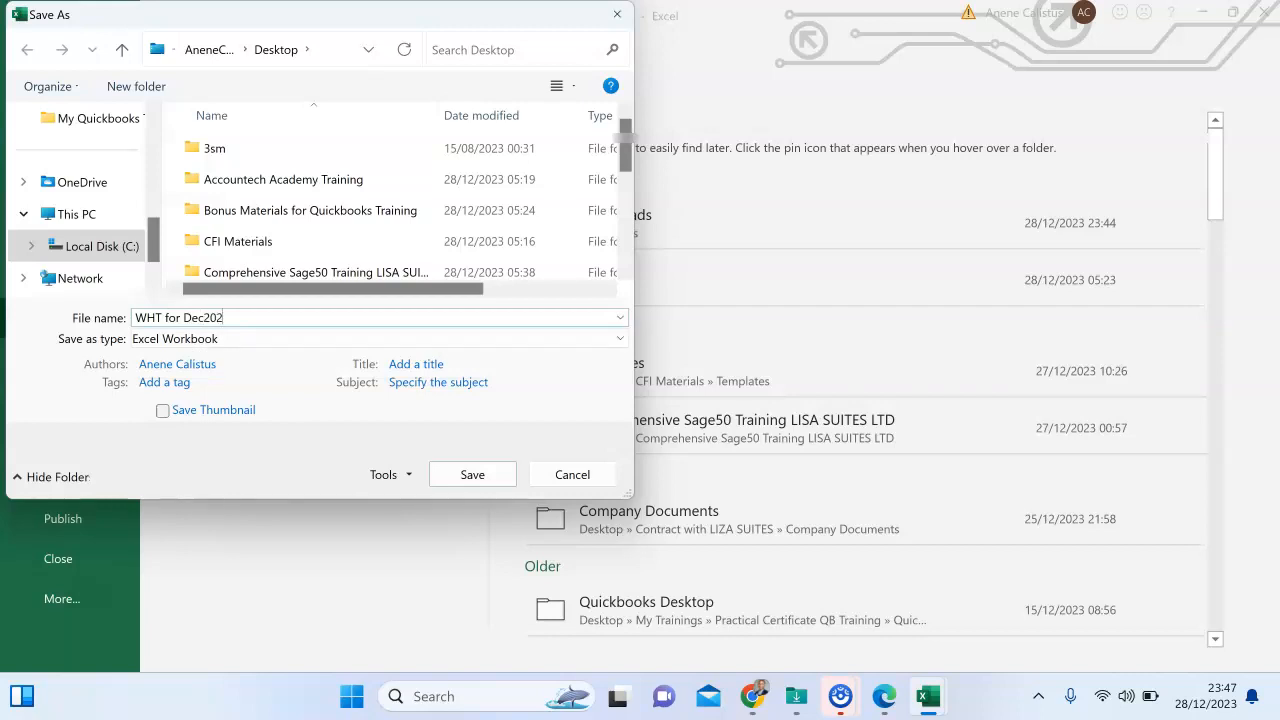
pyautogui.click(478, 468)
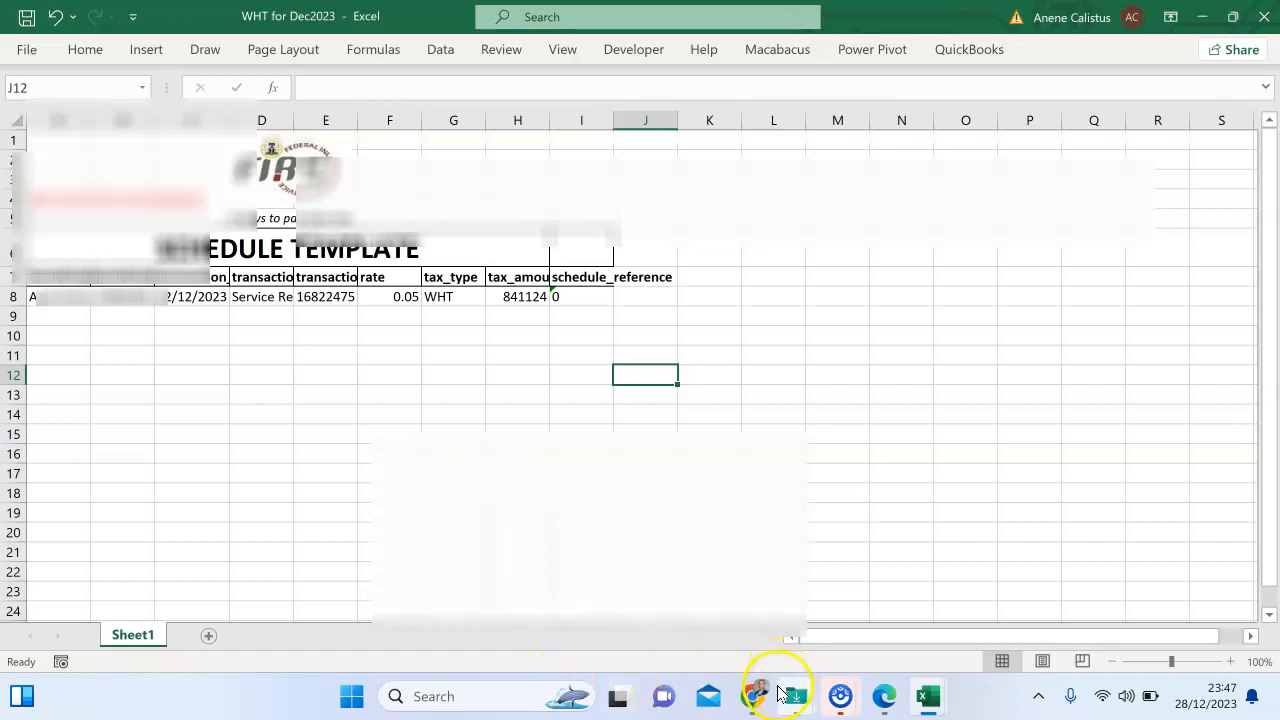
pyautogui.click(754, 694)
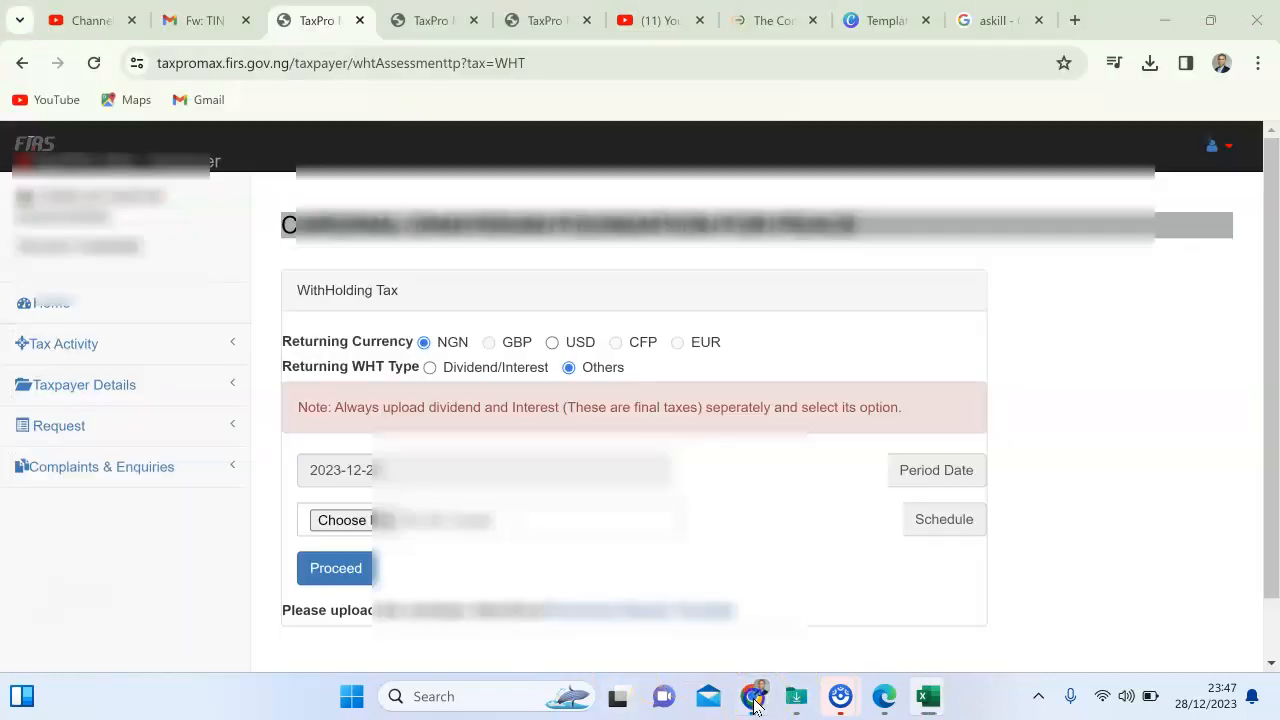
# Attach 'WHT for Dec2023' from the Desktop as the WHT schedule file.
pyautogui.click(352, 524)
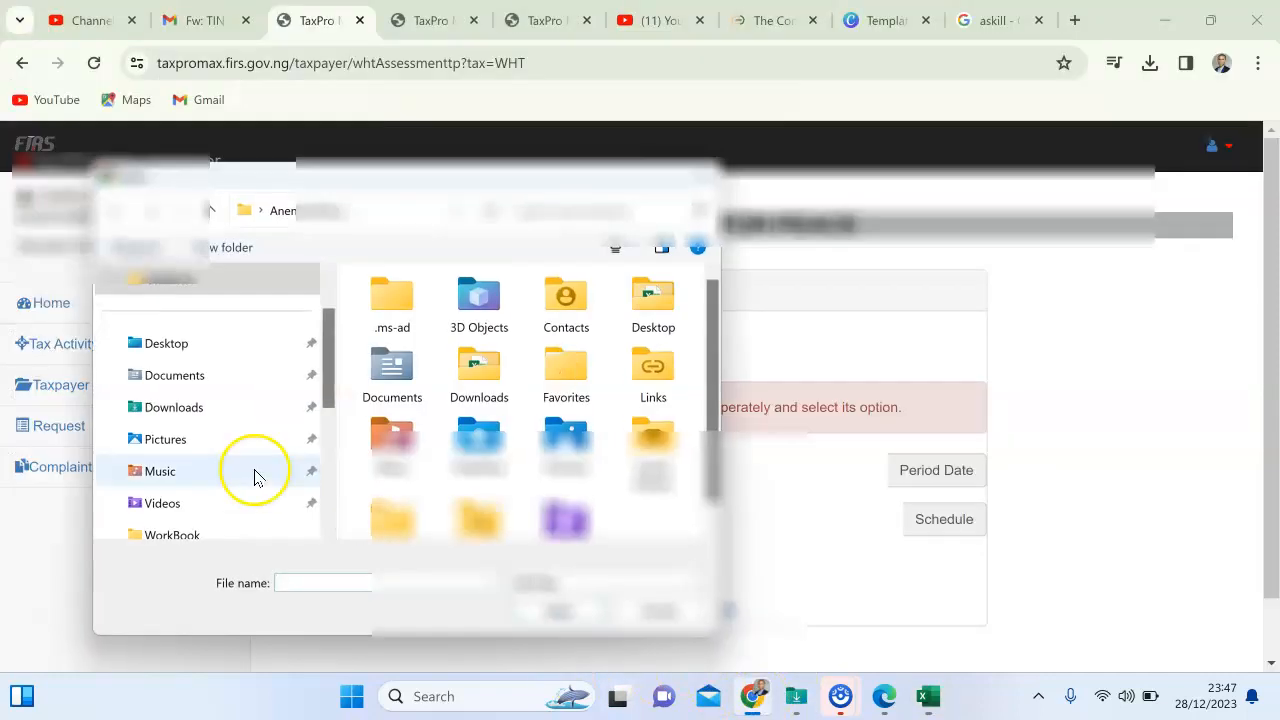
pyautogui.click(167, 350)
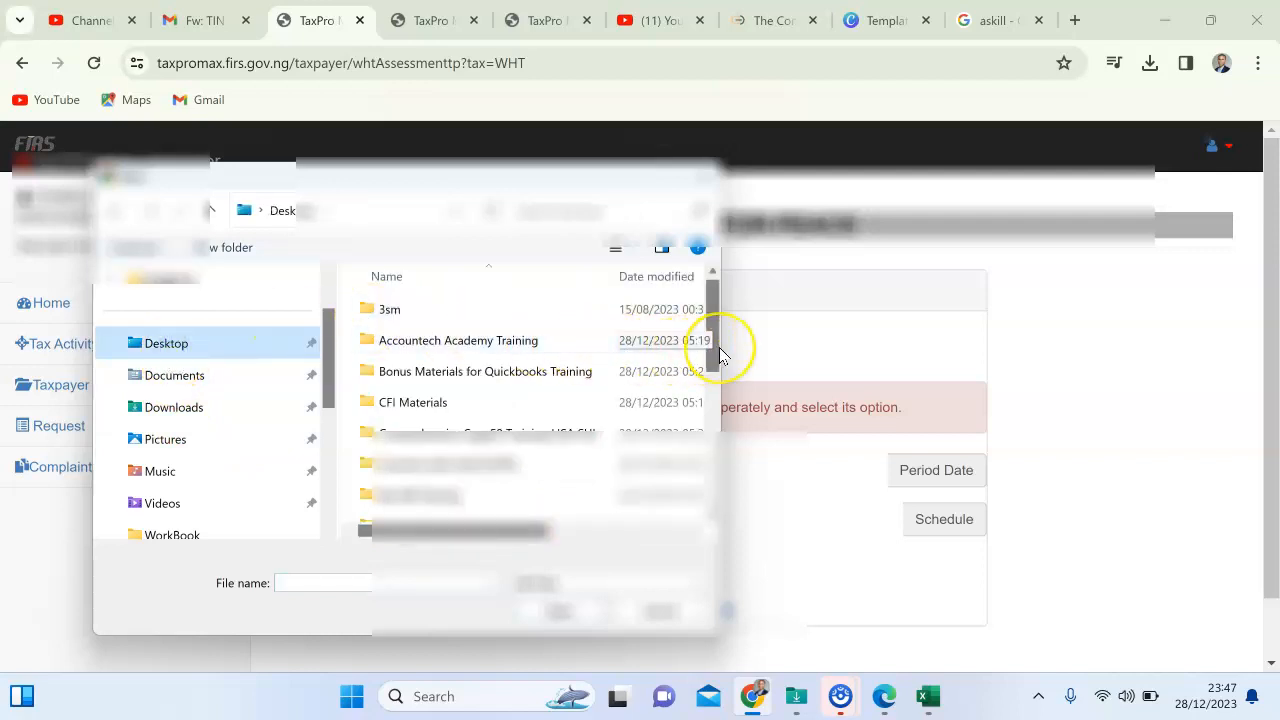
pyautogui.moveTo(719, 347); pyautogui.dragTo(697, 491)
pyautogui.click(457, 450)
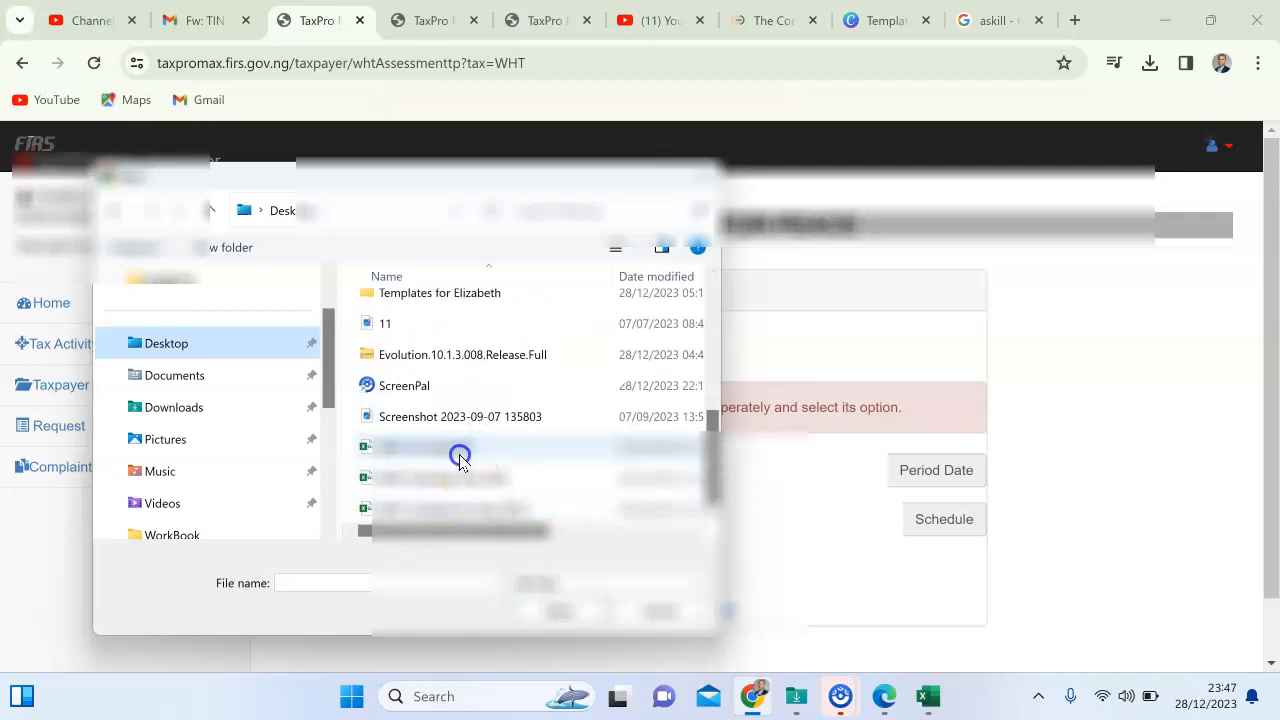
pyautogui.click(555, 618)
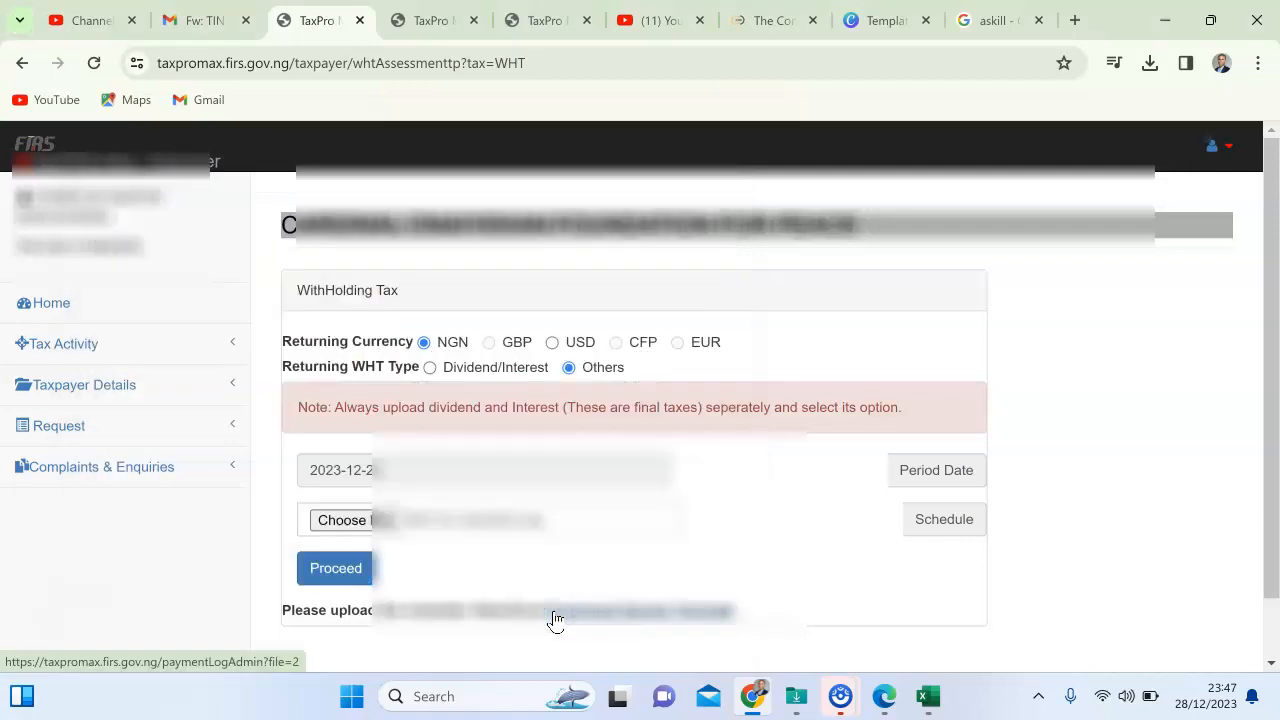
pyautogui.click(343, 574)
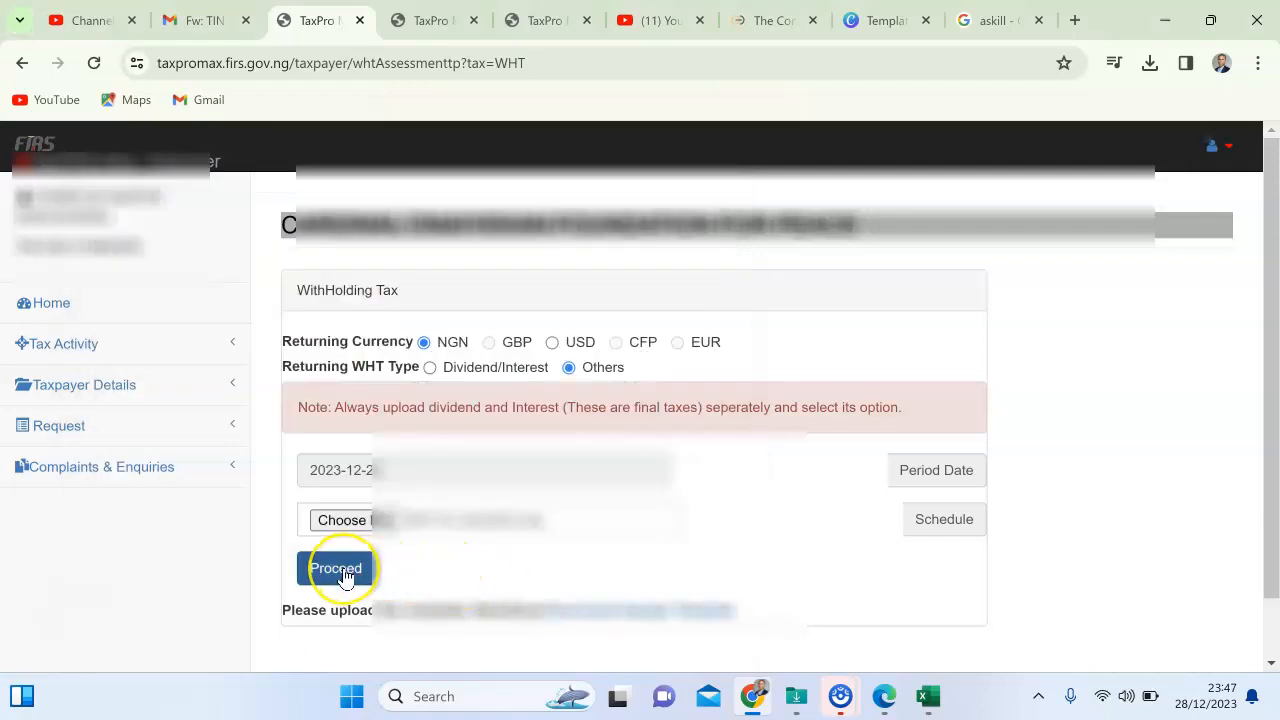
# Submit the uploaded WHT schedule, review its summary, and proceed to the NGN 841,124.00 payment page.
pyautogui.click(343, 572)
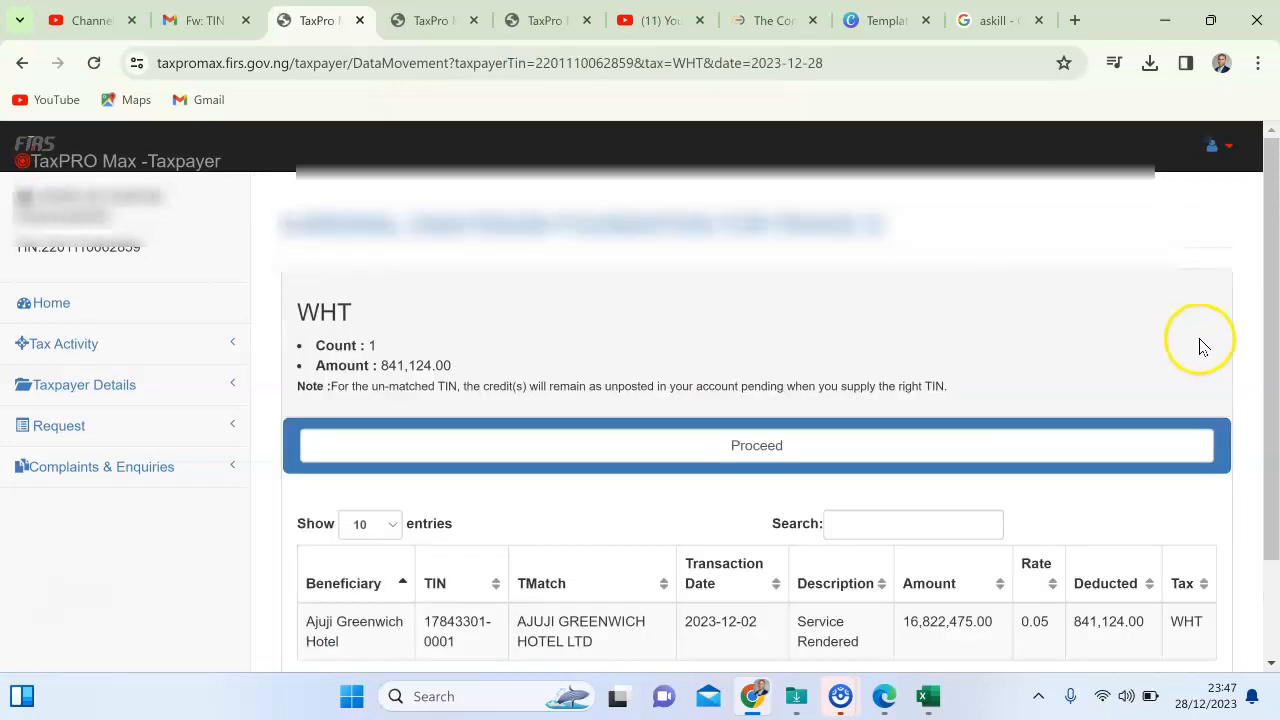
pyautogui.moveTo(1271, 345); pyautogui.dragTo(1268, 433)
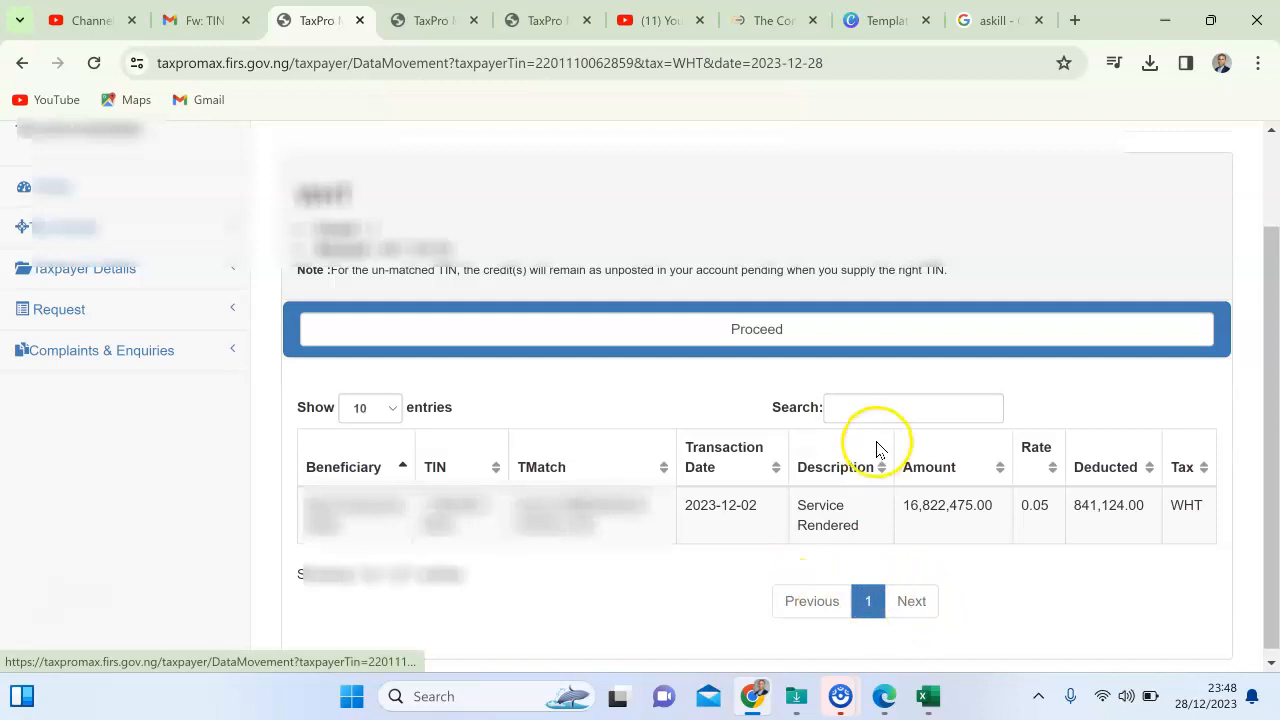
pyautogui.click(794, 342)
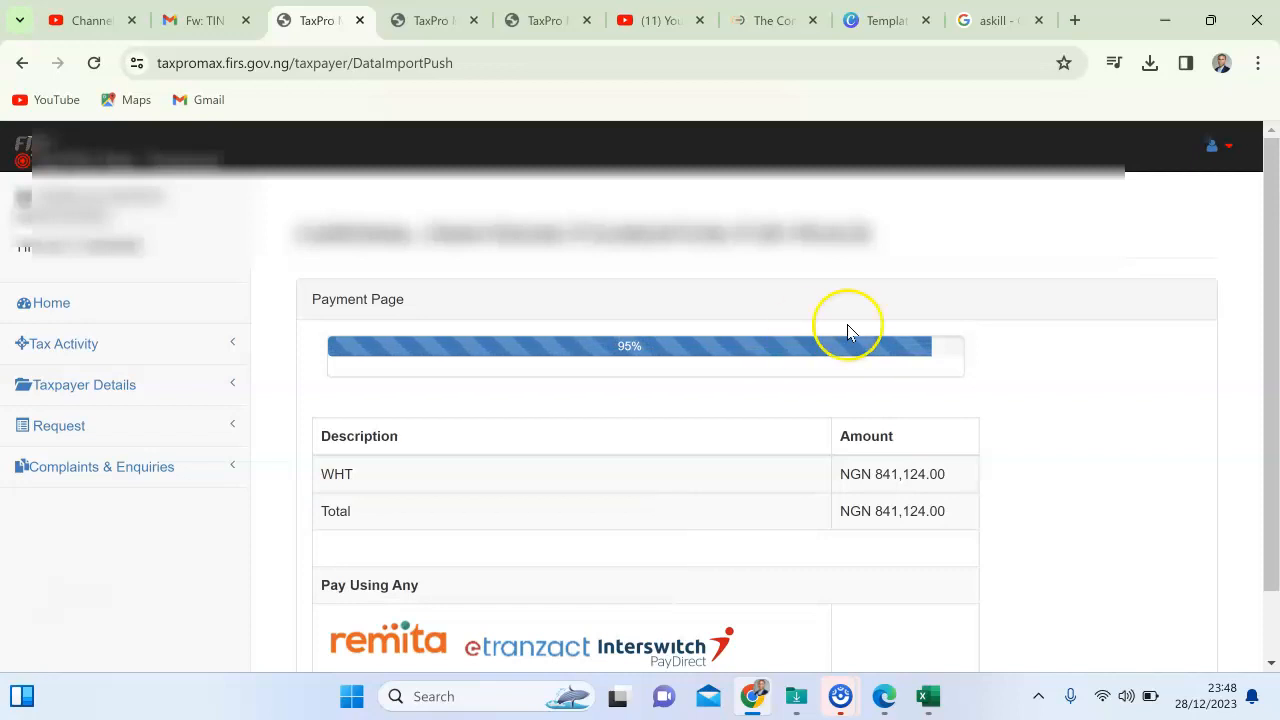
# Choose Remita to generate a payment reference number for the NGN 841,124.00 WHT total.
pyautogui.click(1274, 325)
pyautogui.moveTo(1272, 400); pyautogui.dragTo(1272, 434)
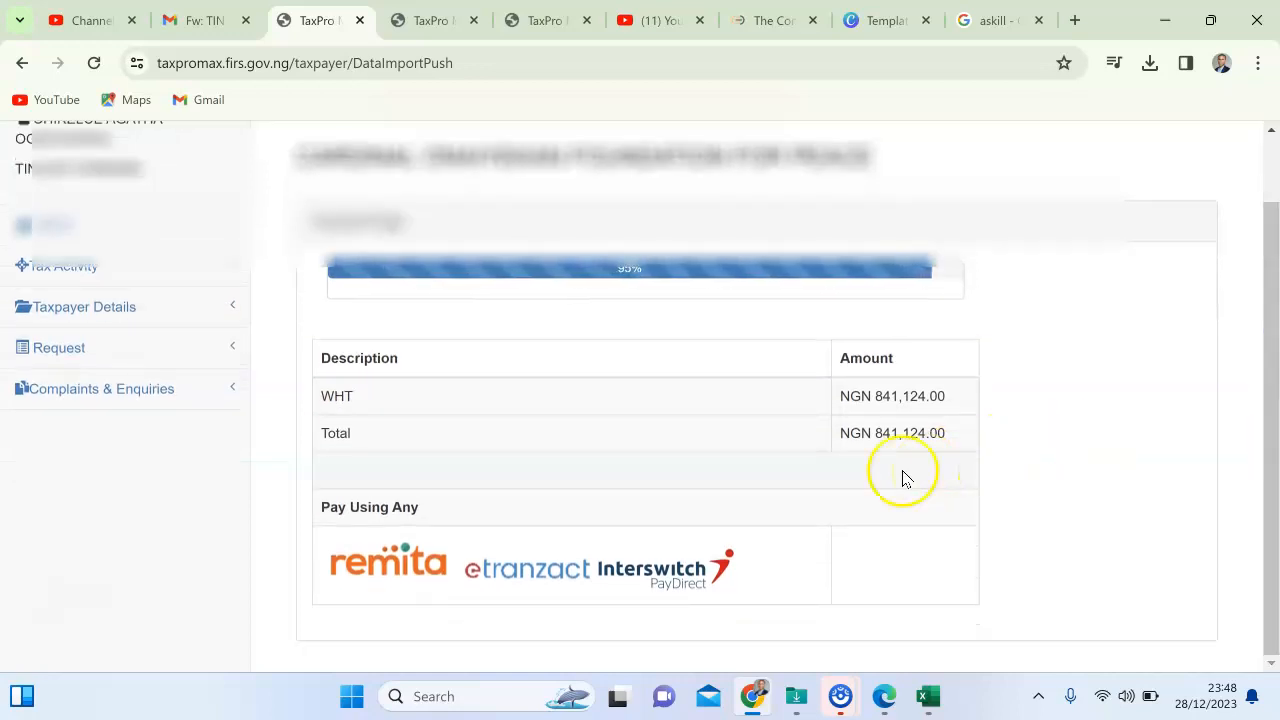
pyautogui.click(383, 568)
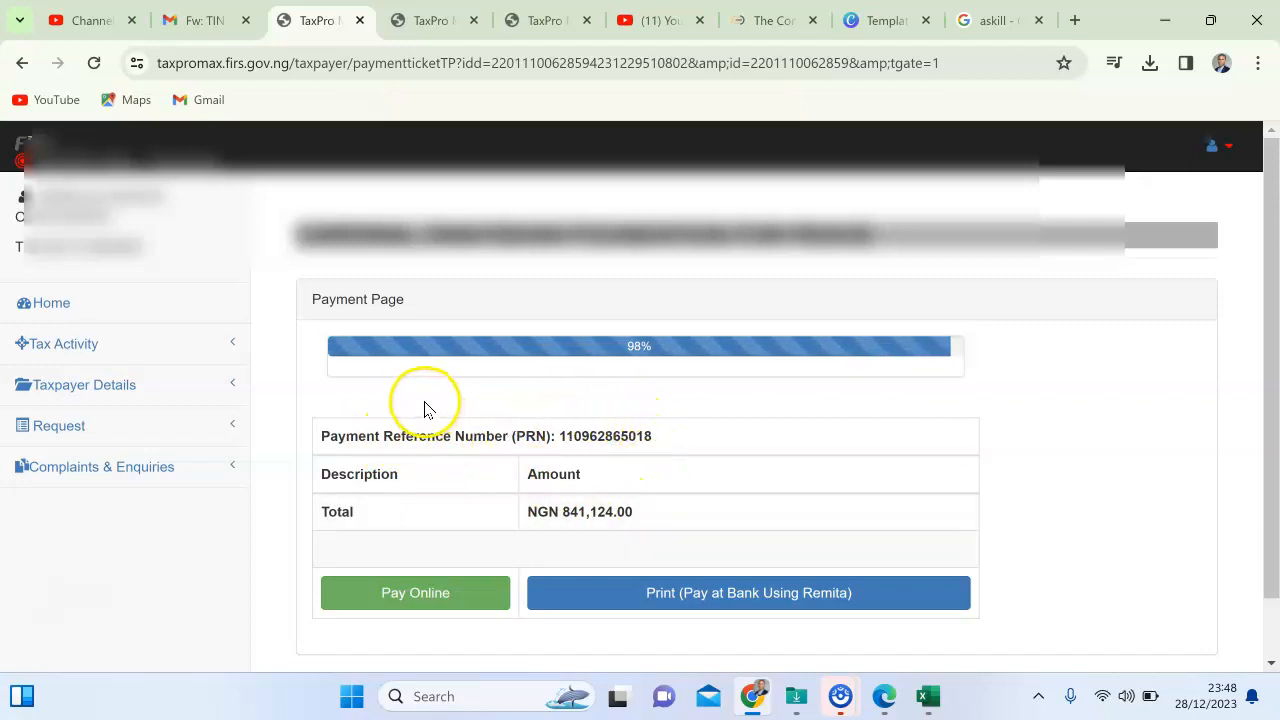
# Print the Remita pay-at-bank invoice so invoice.pdf (52.0 KB) downloads, and view it in recent downloads.
pyautogui.click(393, 598)
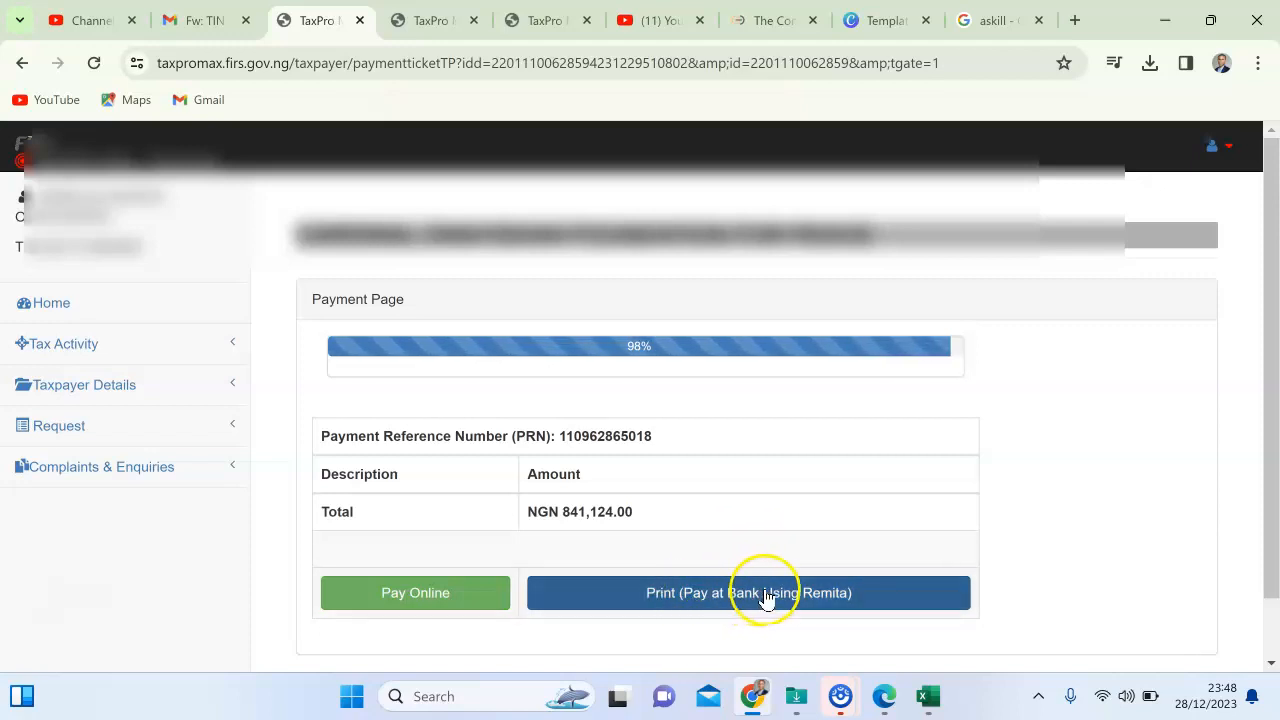
pyautogui.click(724, 597)
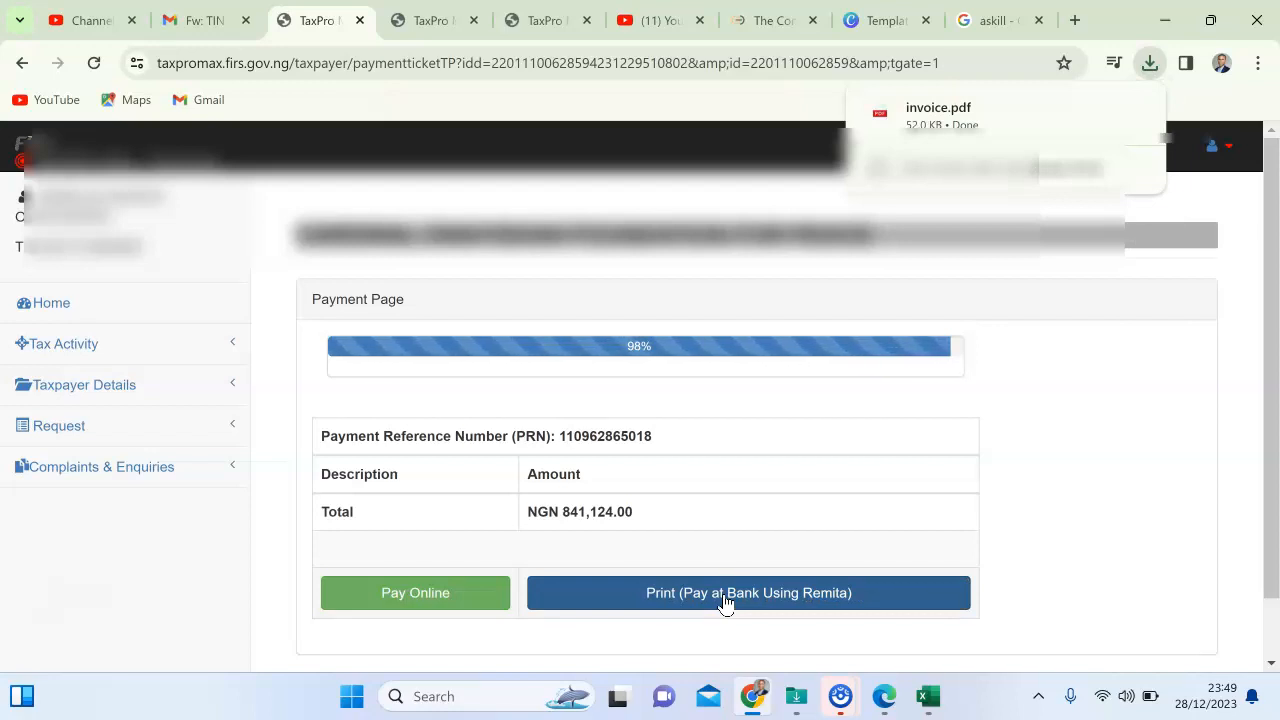
pyautogui.click(789, 486)
pyautogui.click(751, 588)
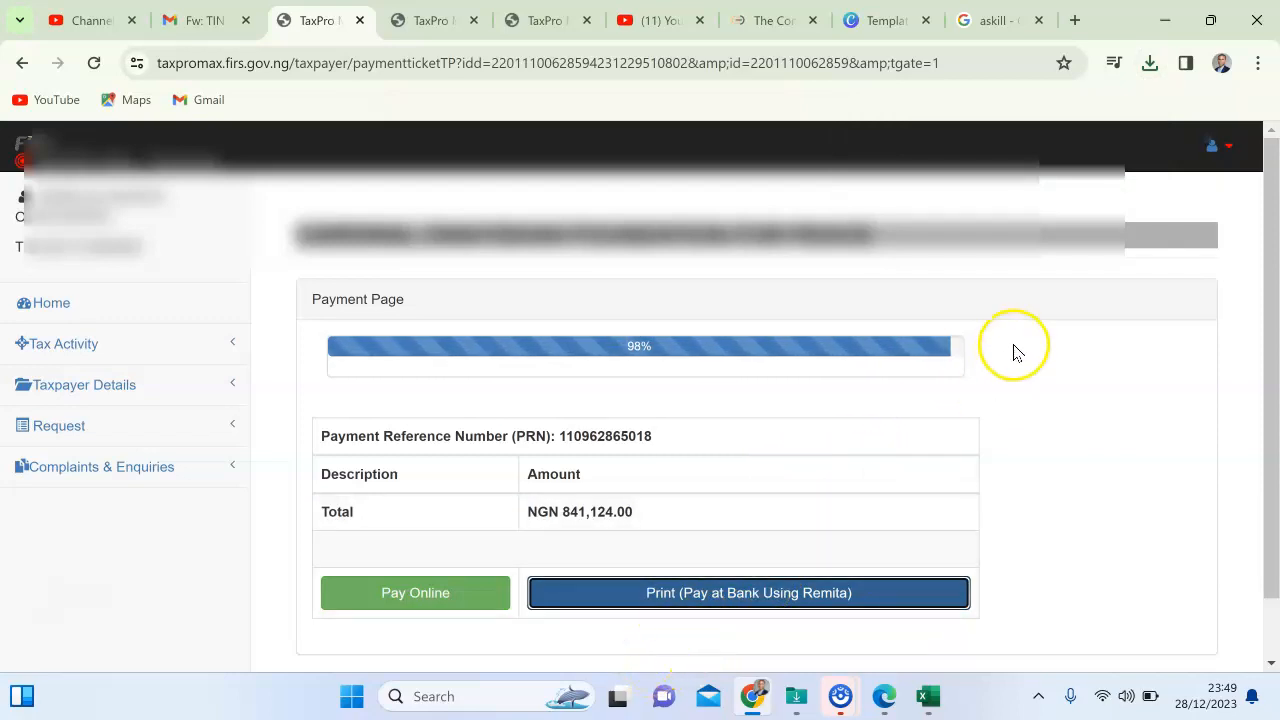
pyautogui.click(1149, 63)
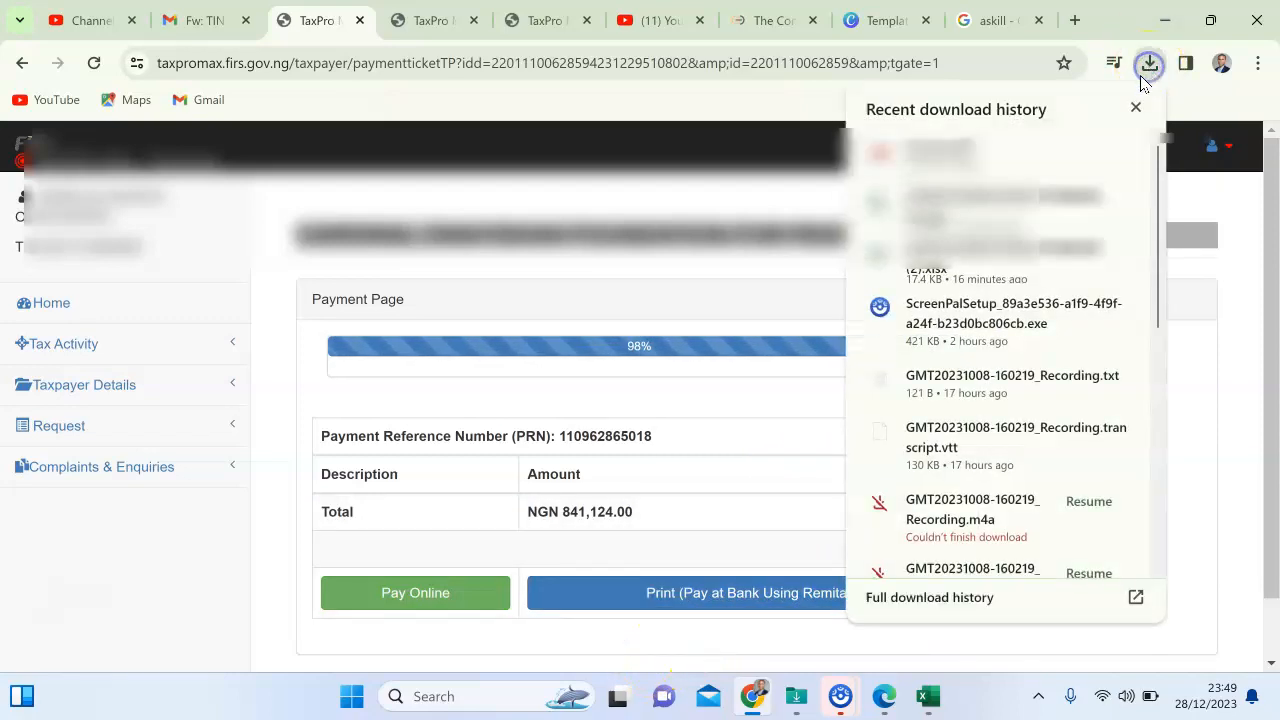
# Open invoice.pdf and scroll through the FIRS slip for NGN 841,124.00 WHT, valid to 2024-01-27.
pyautogui.click(970, 160)
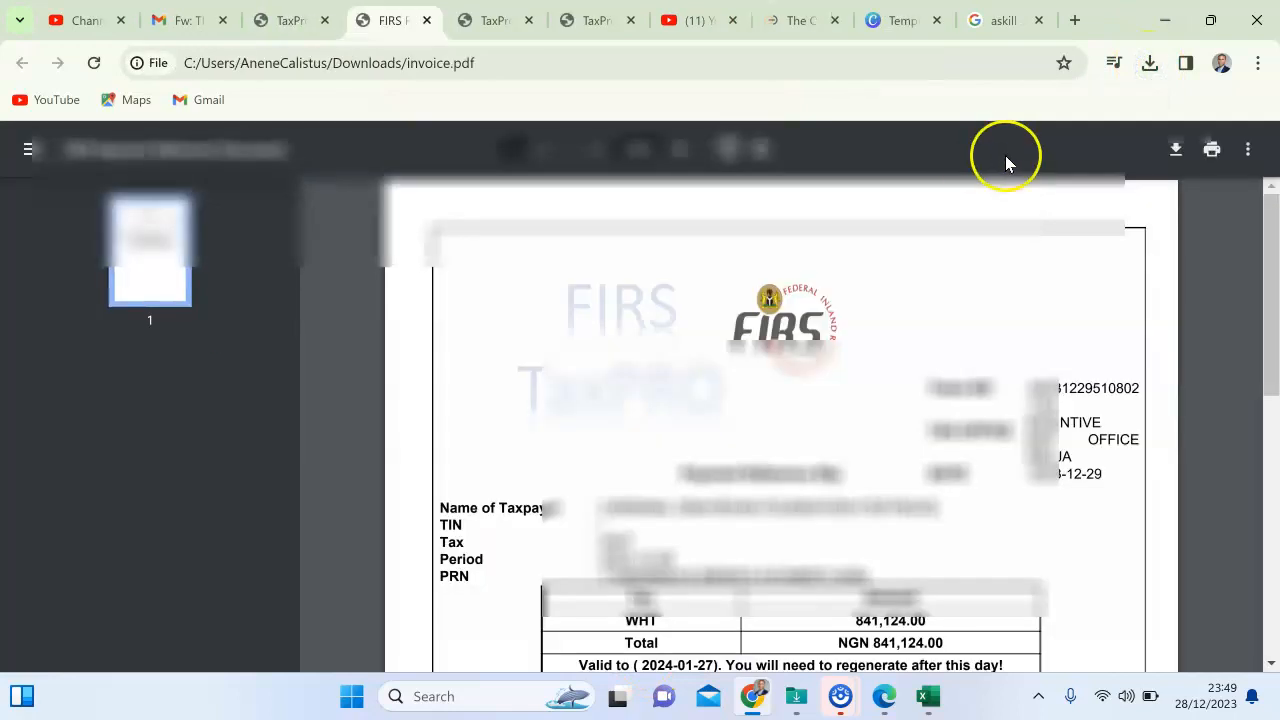
pyautogui.moveTo(1266, 223); pyautogui.dragTo(1273, 283)
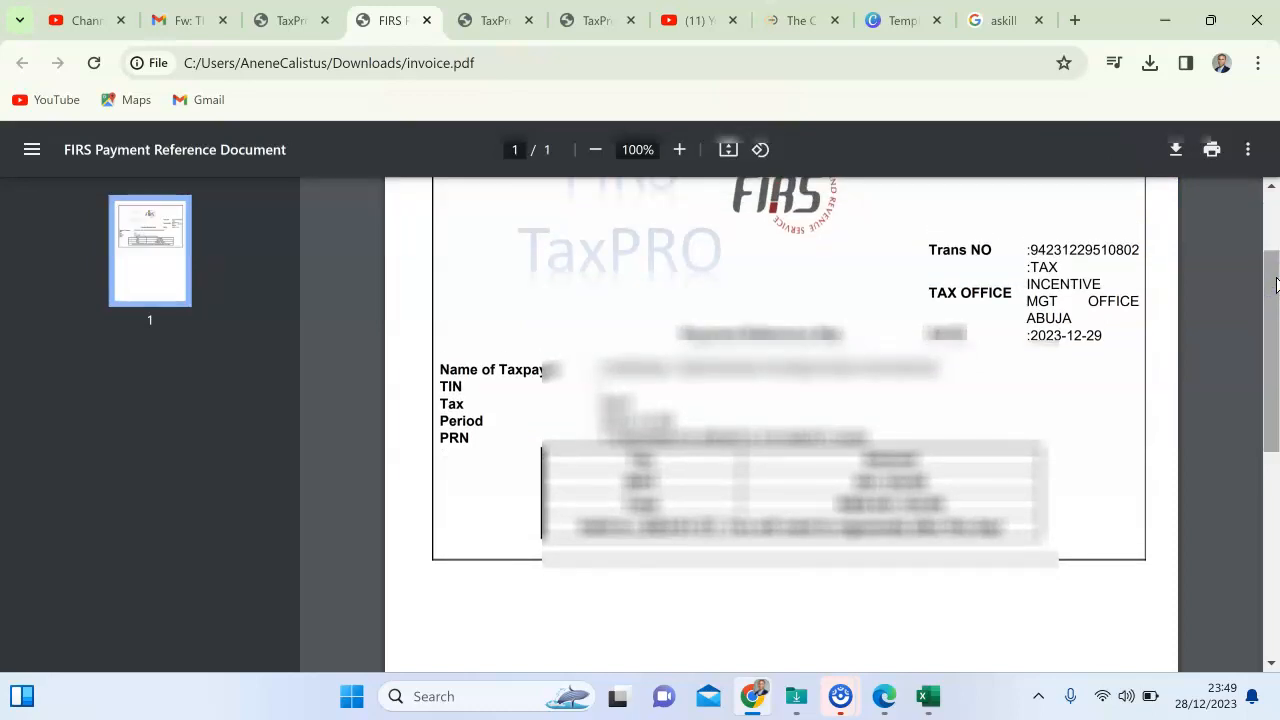
pyautogui.click(1275, 284)
pyautogui.moveTo(1275, 270)
pyautogui.mouseDown()
pyautogui.moveTo(1268, 230)
pyautogui.moveTo(1271, 265)
pyautogui.mouseUp()
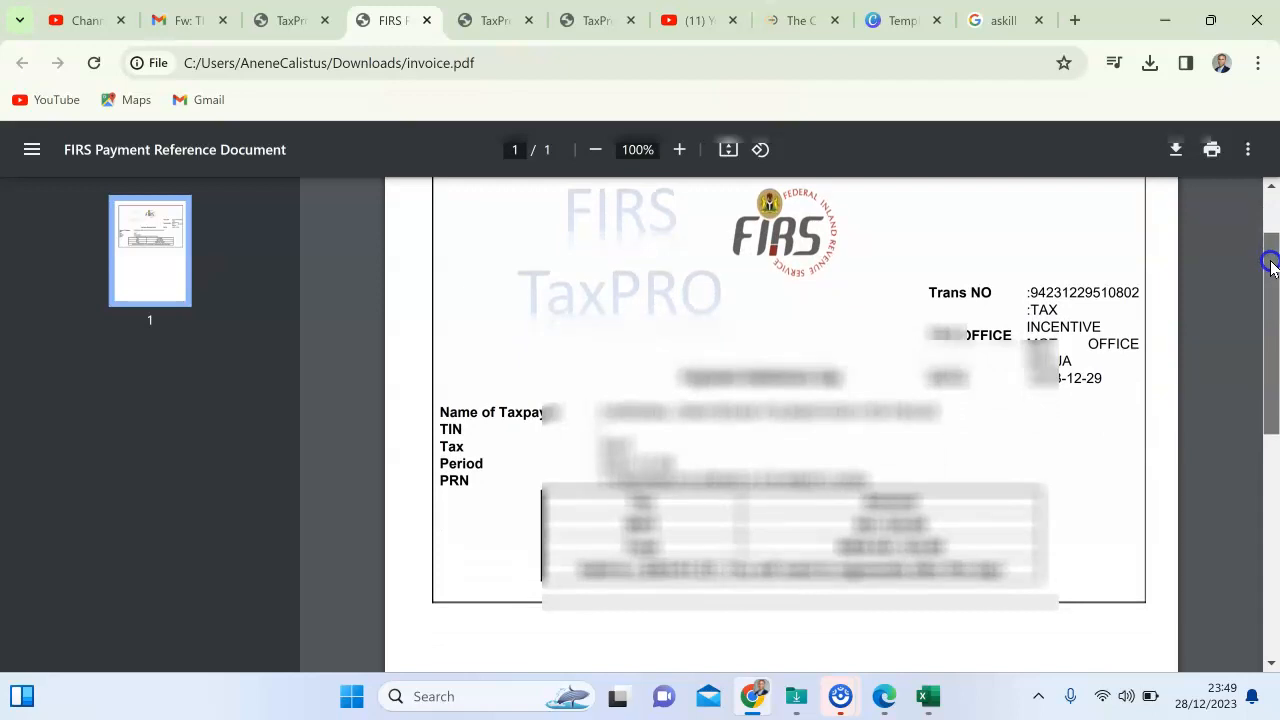
pyautogui.moveTo(1271, 265); pyautogui.dragTo(1262, 222)
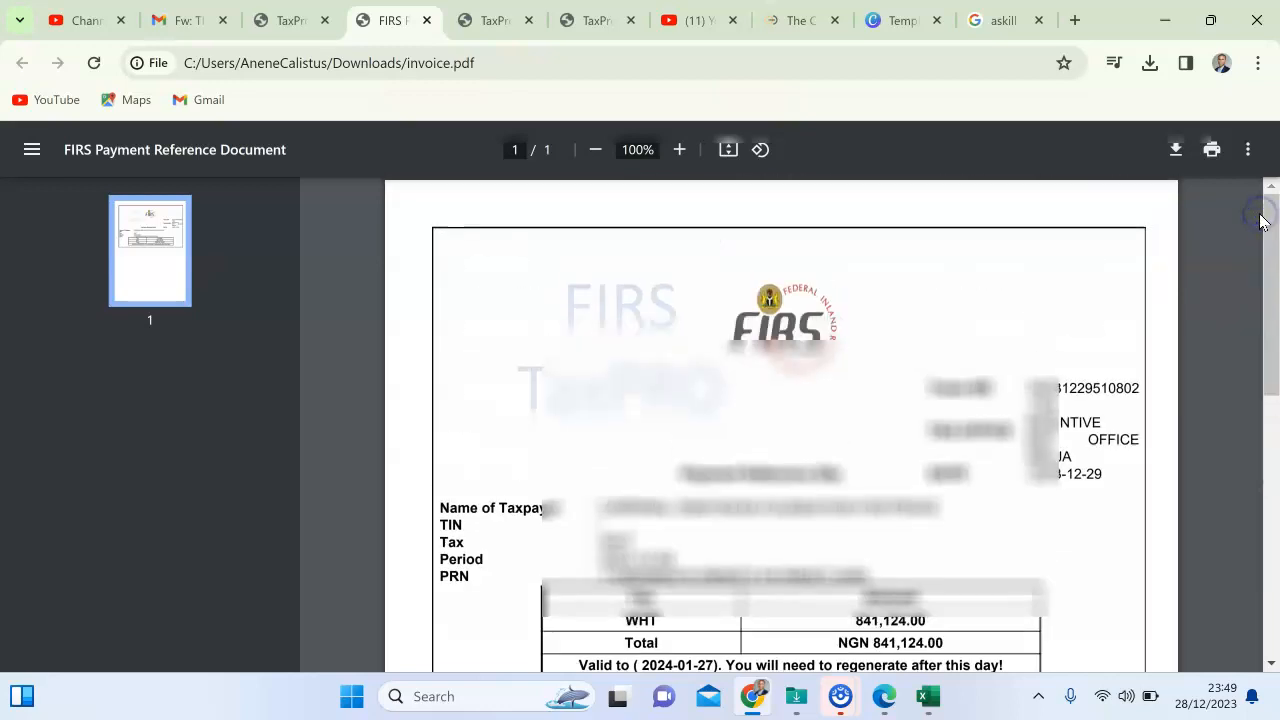